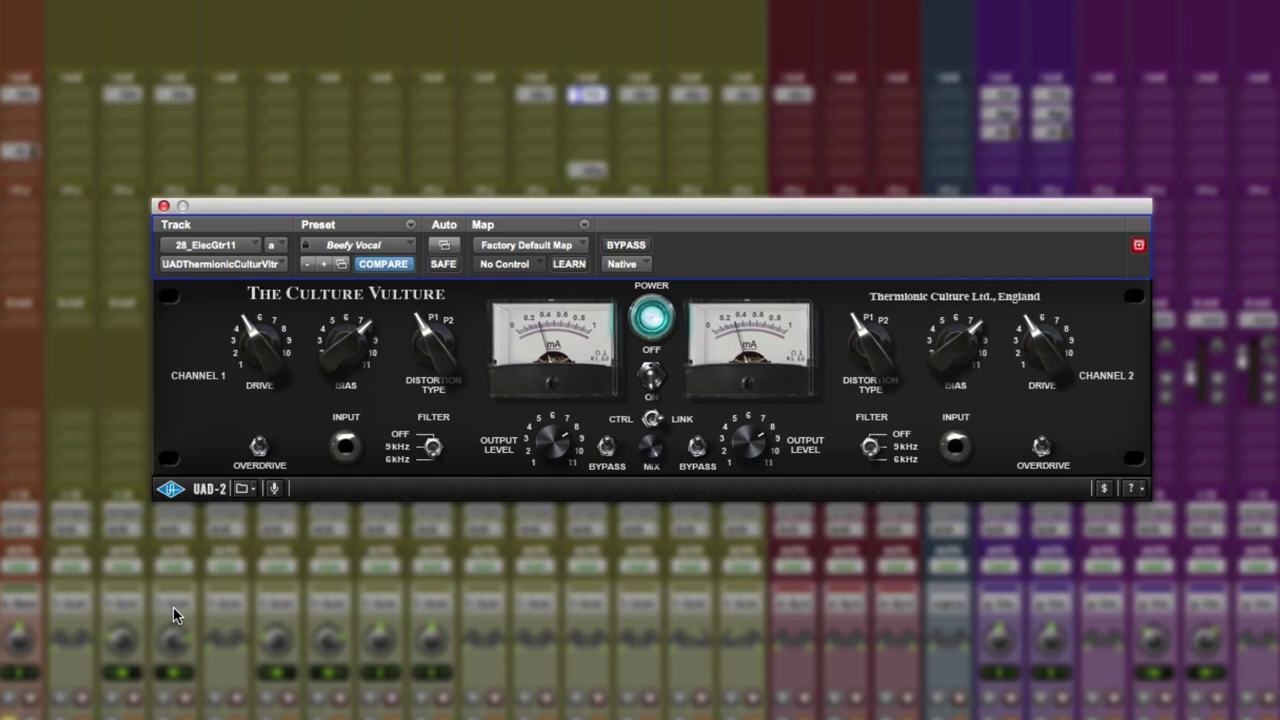
Step: Open the Culture Vulture on the 17_BassDI track and compare the bass with the unit's power off and on
click(20, 94)
click(648, 328)
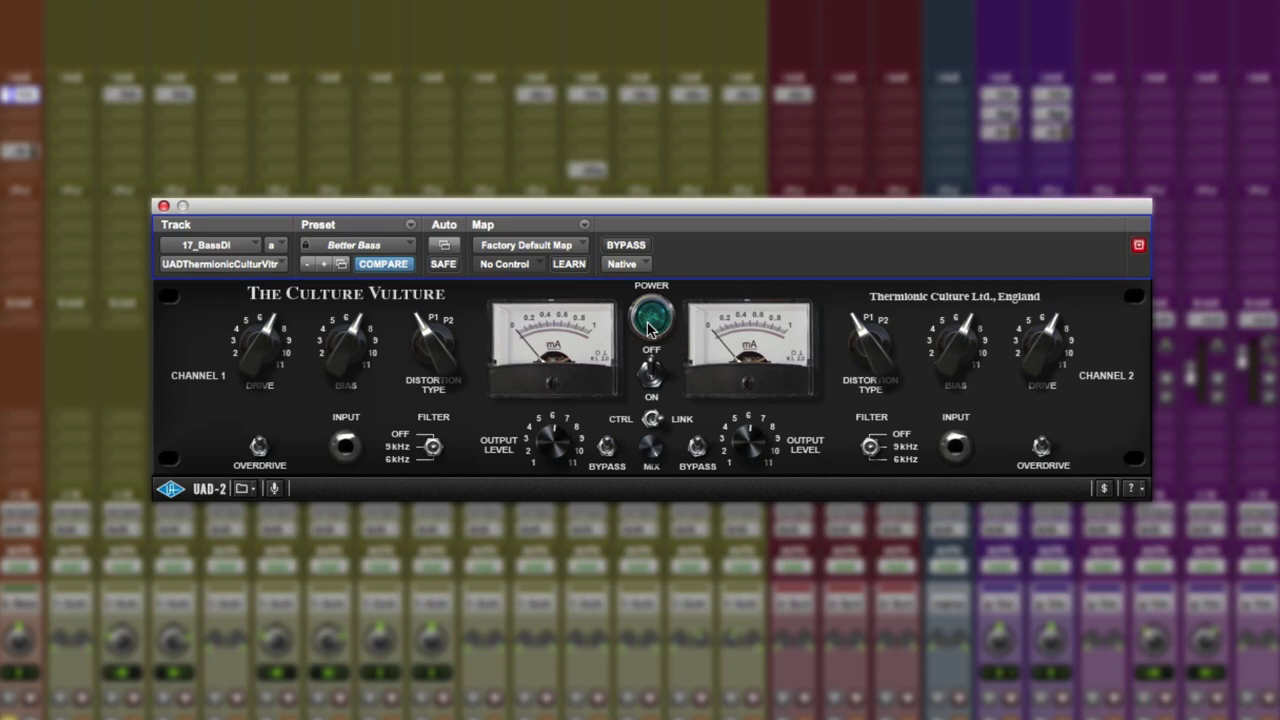
click(648, 328)
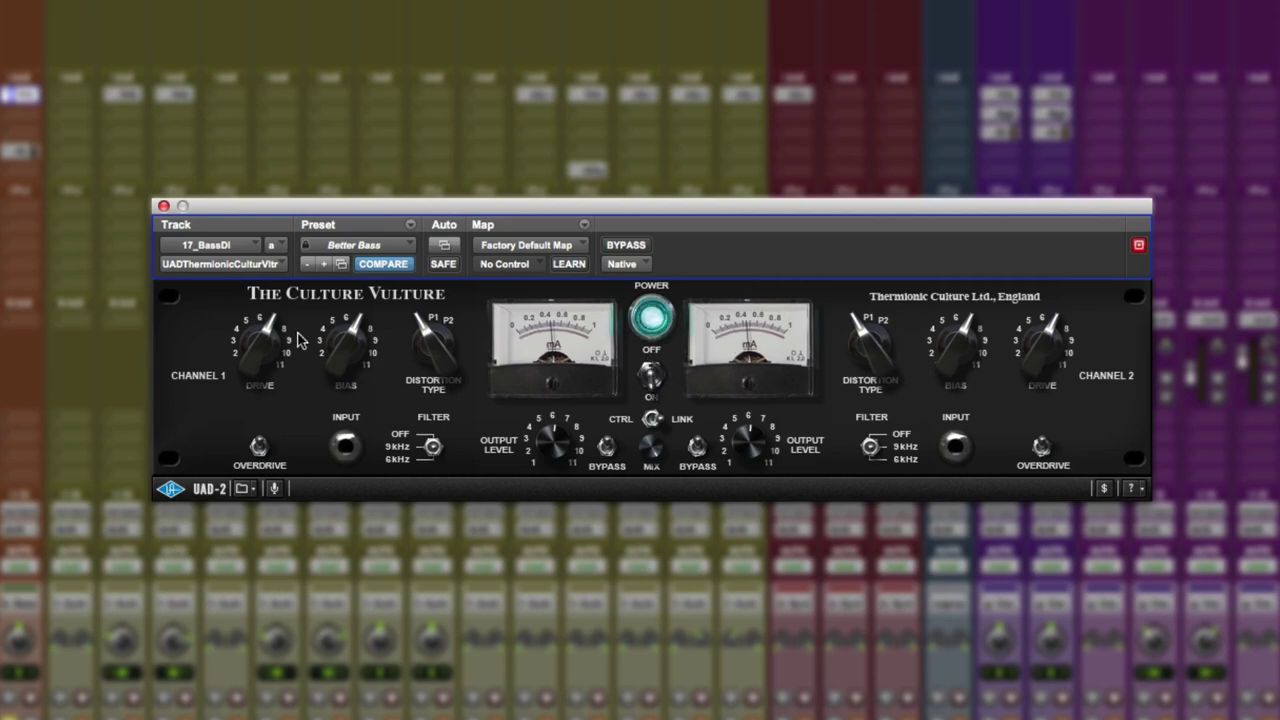
Step: Set the bass drive and bias each to about 8, and compare the sound with the power off and on
mouse_move(255, 376)
mouse_down()
mouse_move(255, 350)
mouse_move(257, 505)
mouse_move(262, 322)
mouse_move(253, 353)
mouse_up()
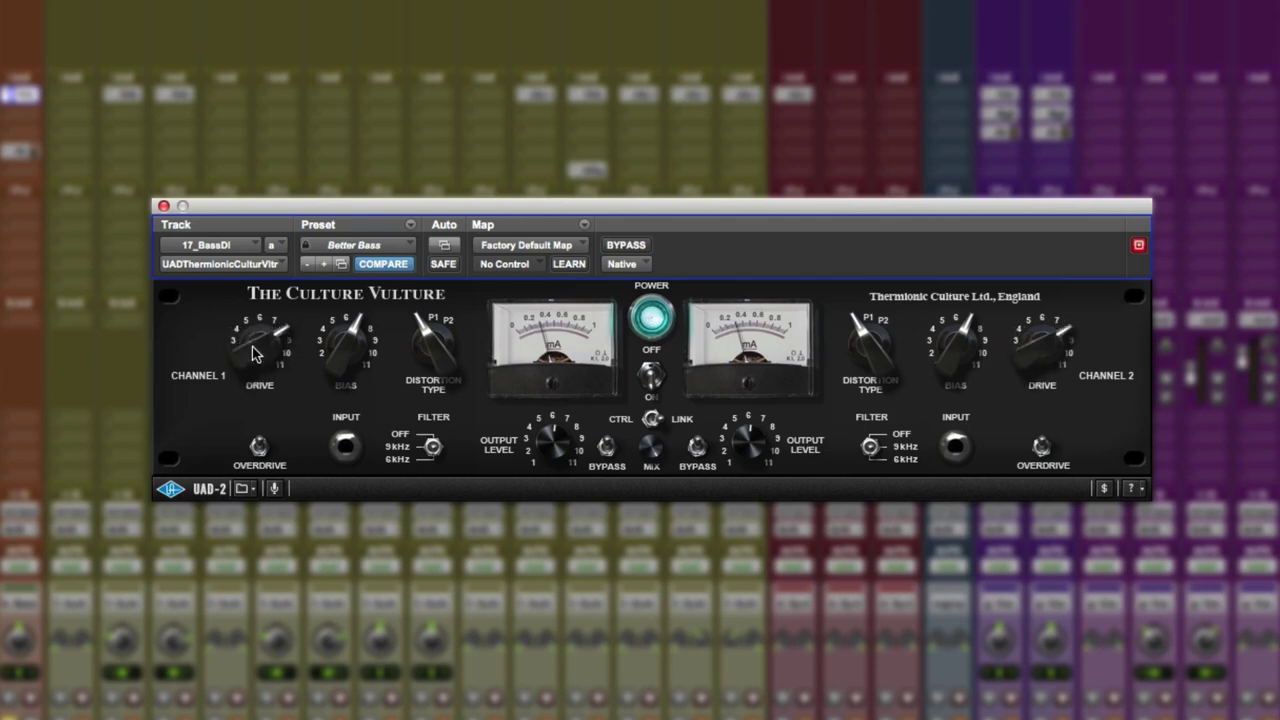
mouse_move(347, 346)
mouse_down()
mouse_move(337, 425)
mouse_move(340, 305)
mouse_move(334, 362)
mouse_up()
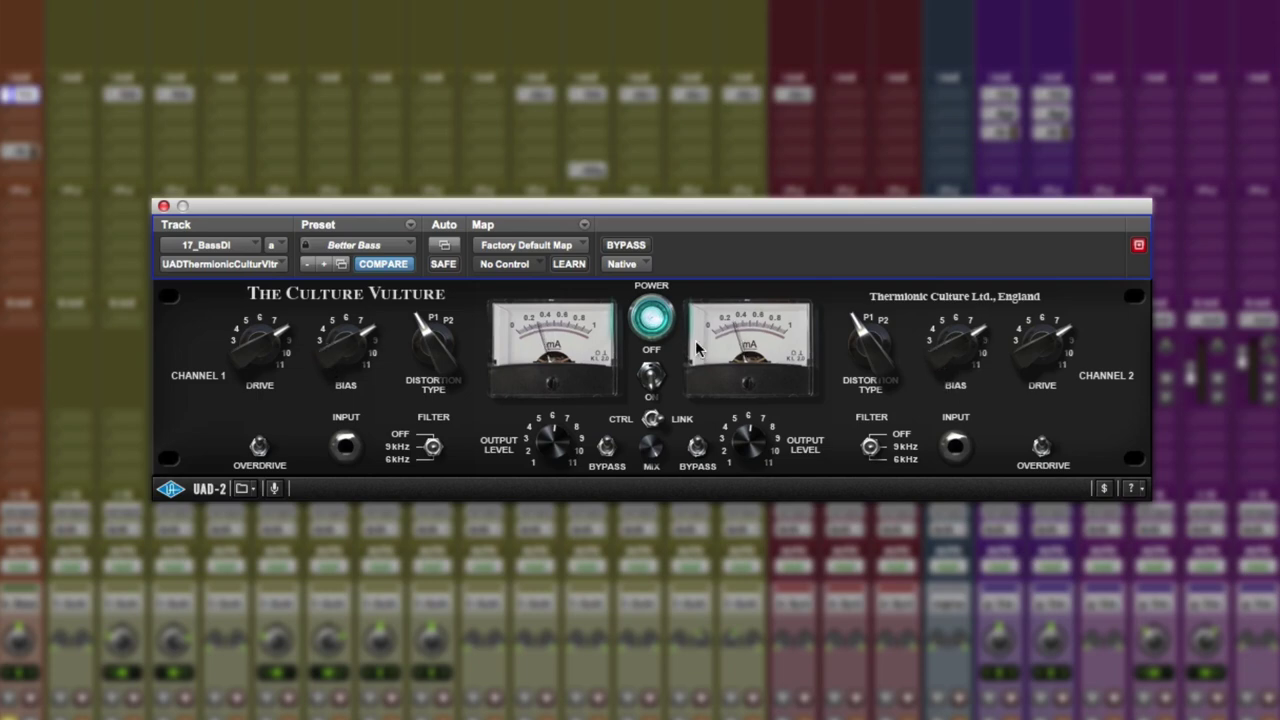
click(652, 318)
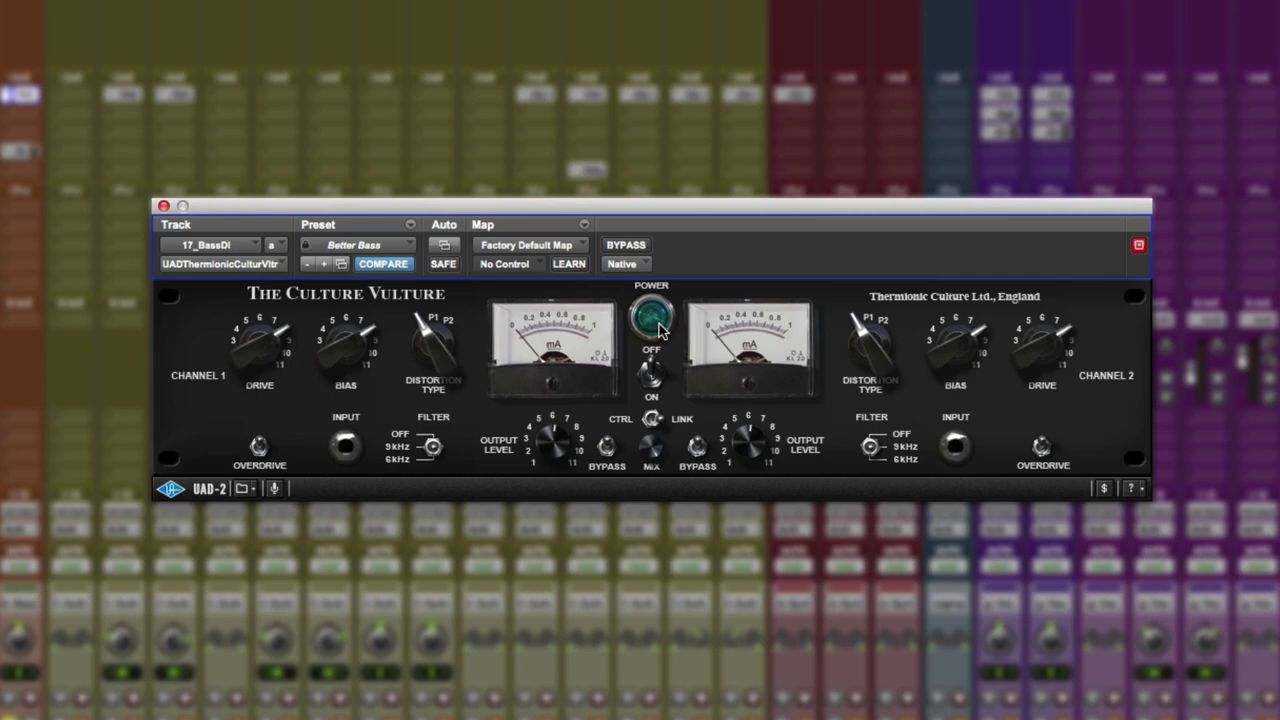
click(655, 320)
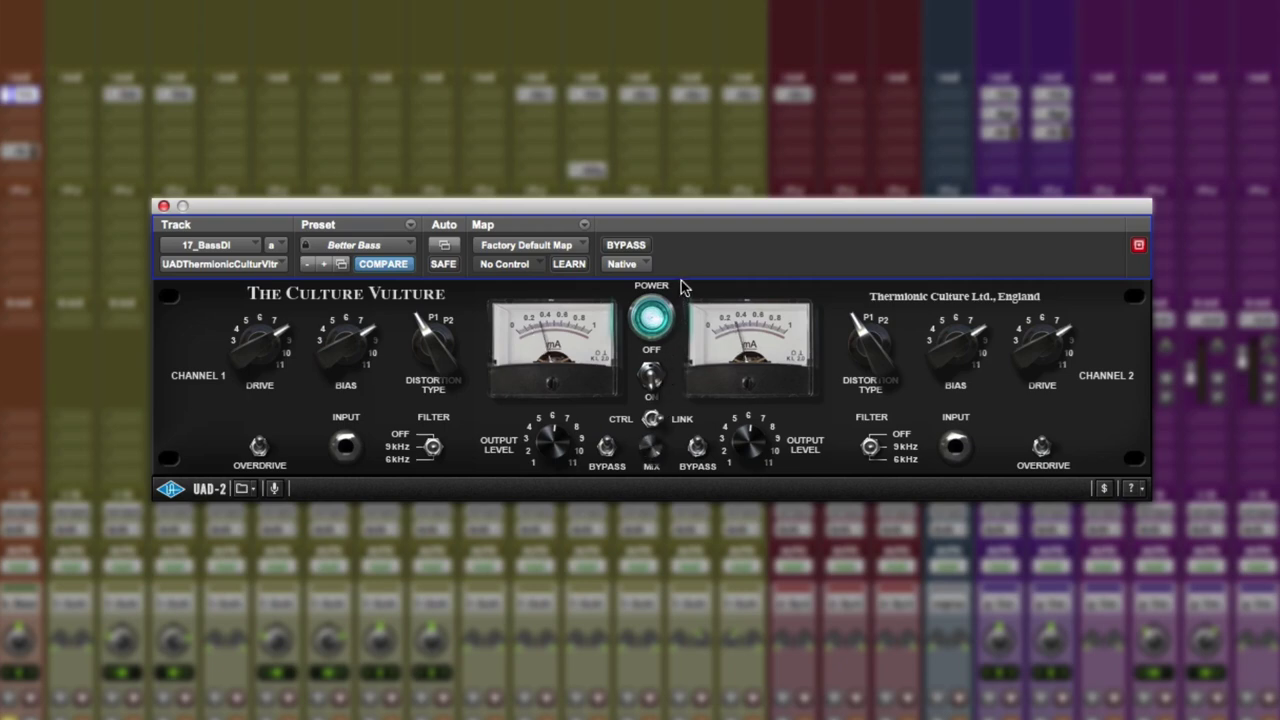
click(660, 330)
click(660, 330)
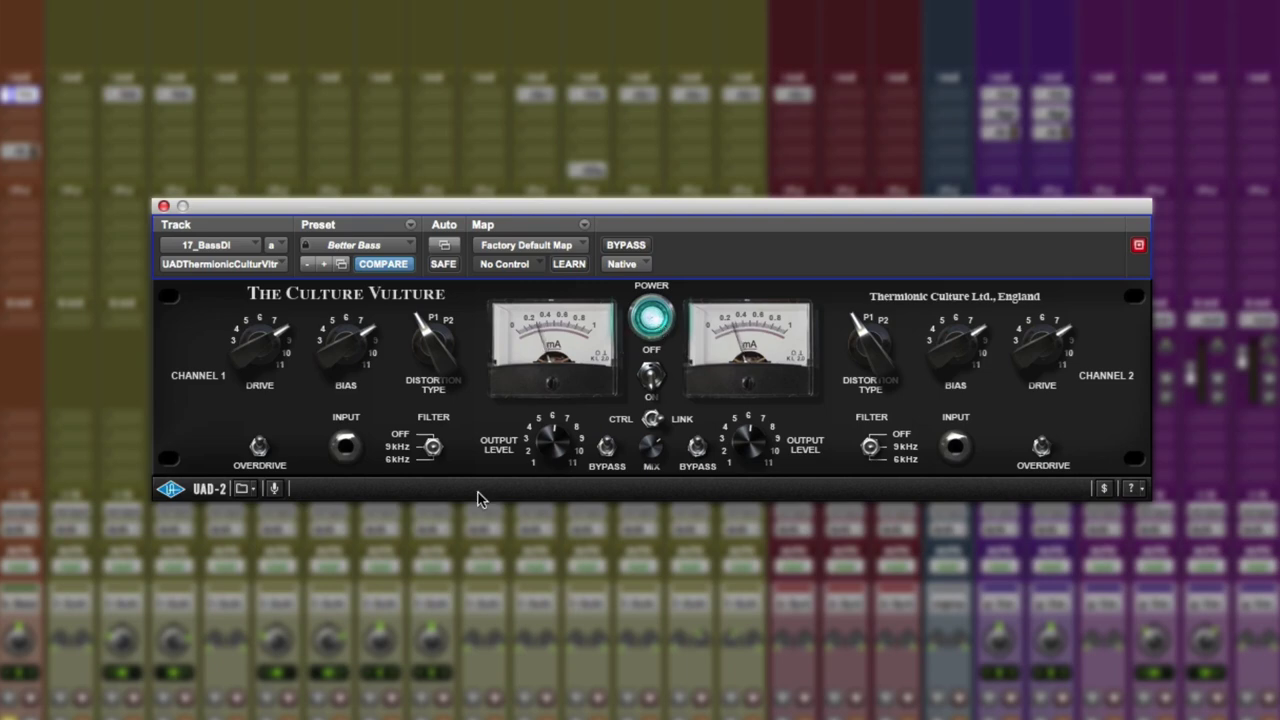
Step: Cycle through the filter positions to audition them on the bass
click(432, 447)
click(433, 446)
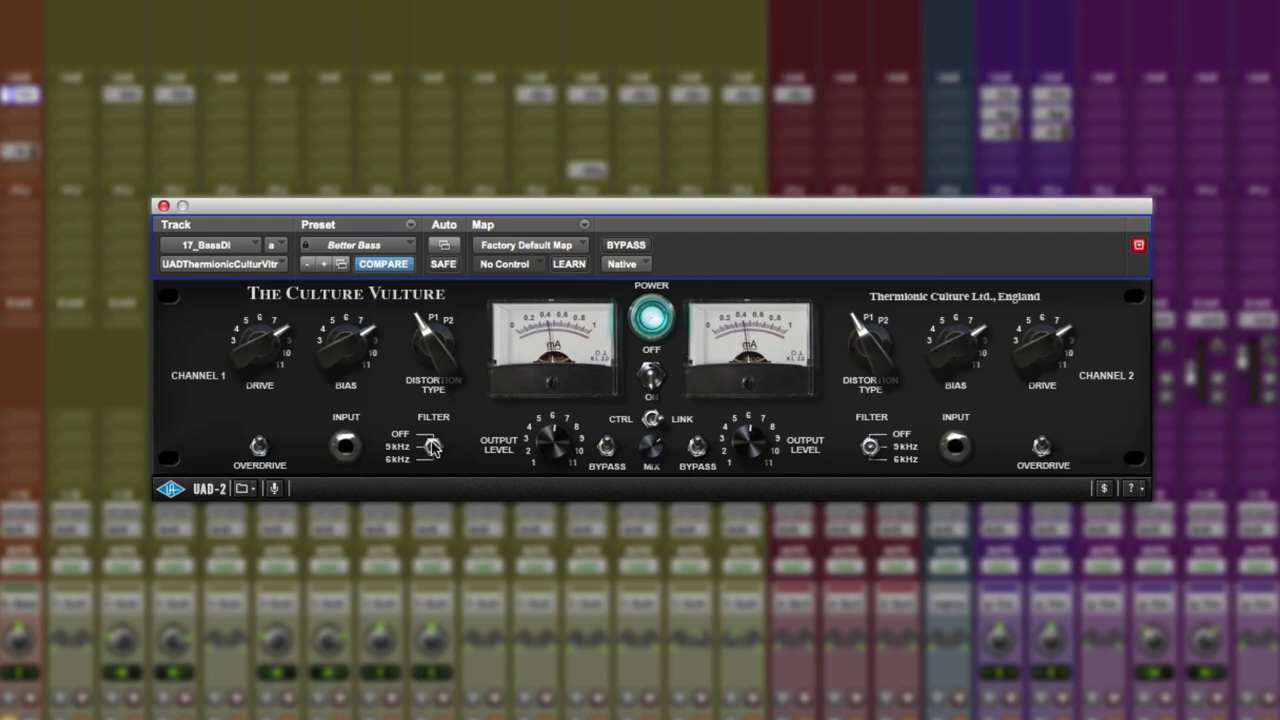
click(432, 446)
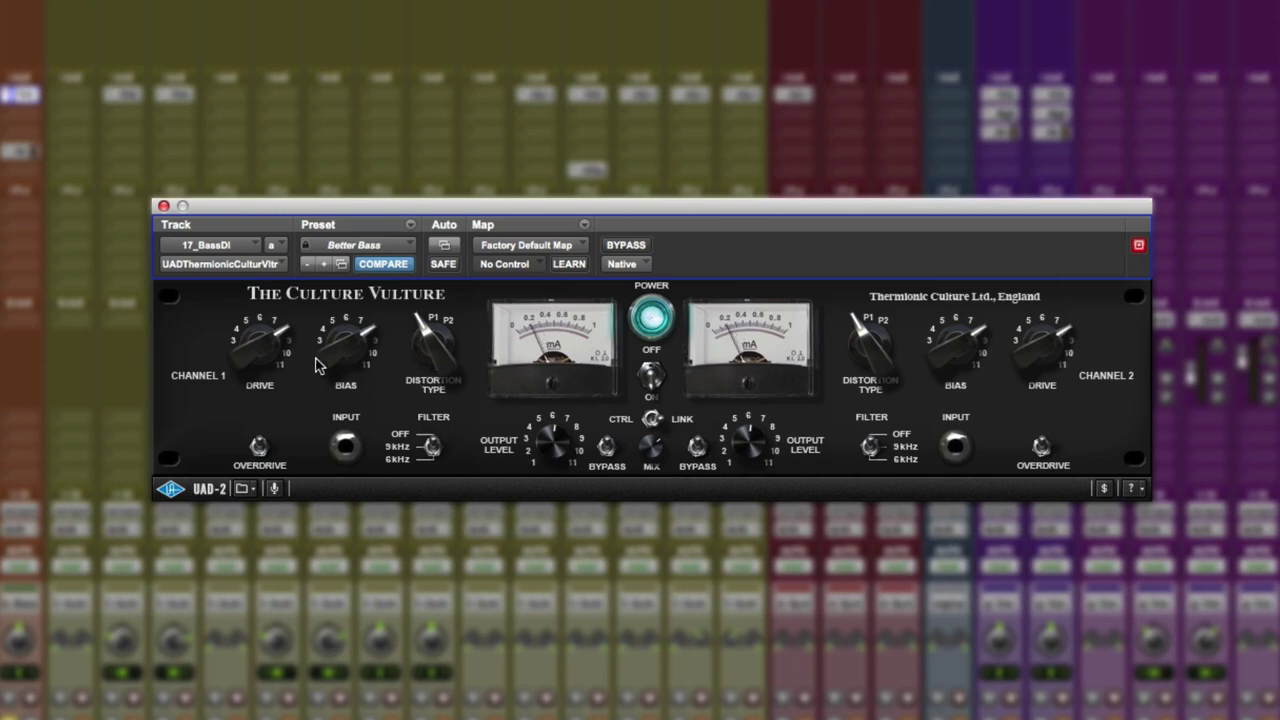
Step: Try the P1 and P2 distortion types on the bass while varying the bias, overdrive and drive
click(441, 320)
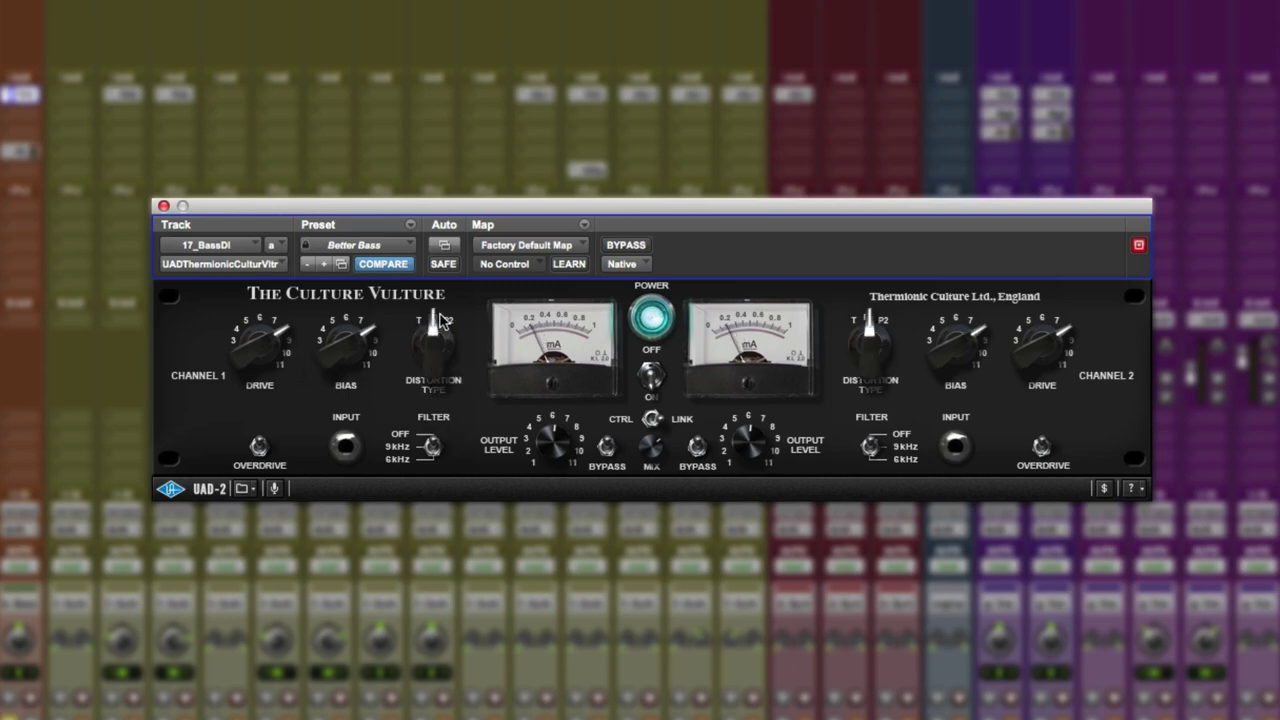
drag(358, 360, 340, 432)
drag(345, 350, 356, 316)
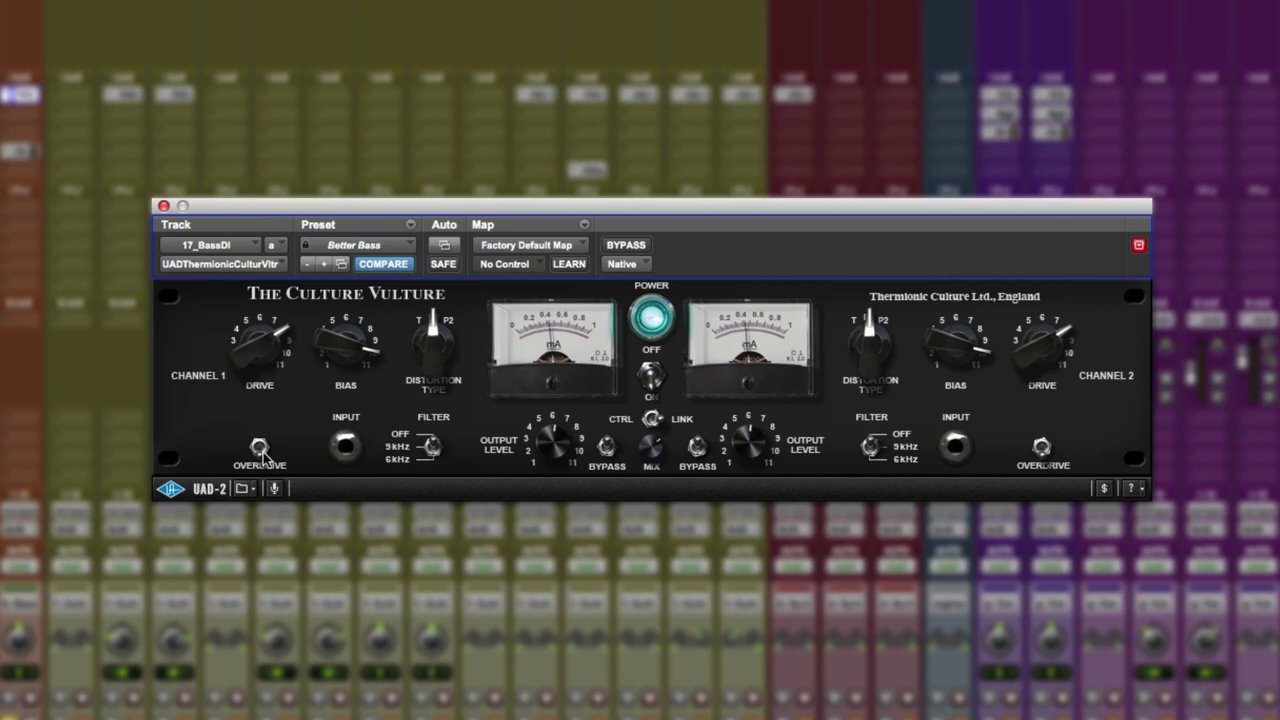
click(433, 352)
mouse_move(262, 352)
mouse_down()
mouse_move(335, 350)
mouse_move(327, 465)
mouse_move(330, 370)
mouse_move(269, 348)
mouse_up()
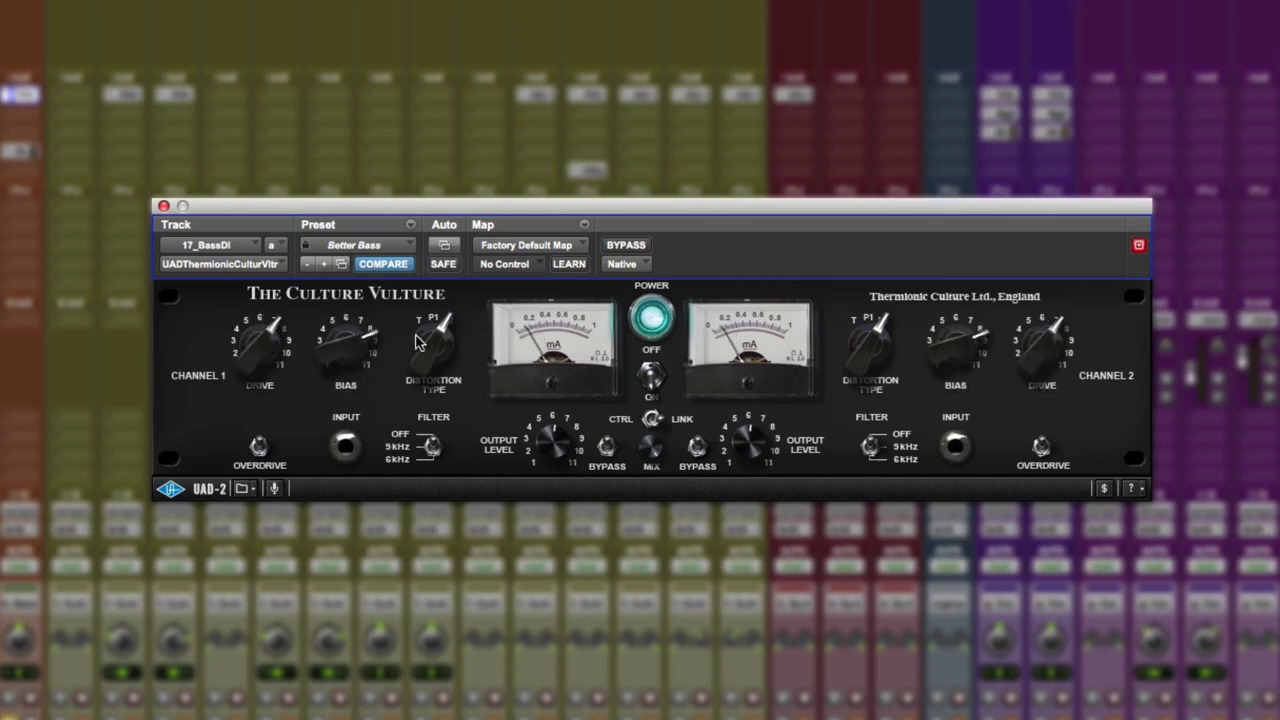
Step: Return the bass distortion type to T and set the drive to about 7.5 and the bias to about 7
drag(430, 355, 423, 543)
drag(268, 368, 270, 362)
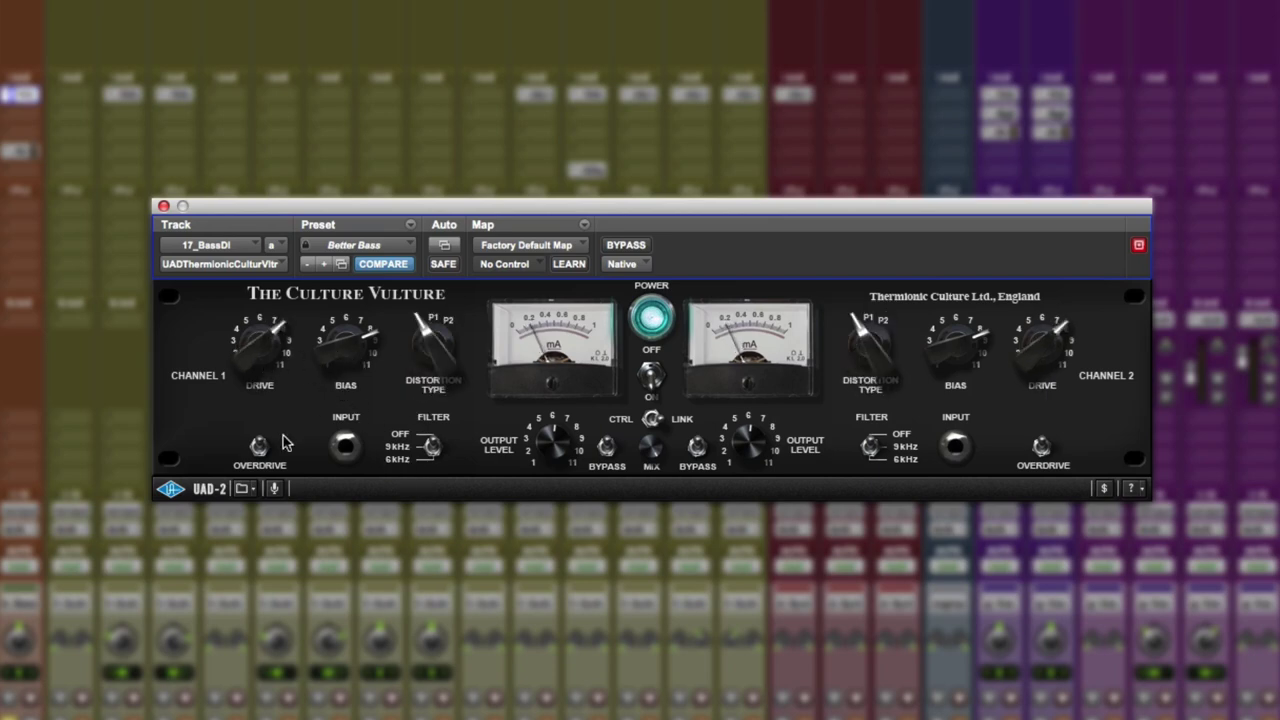
drag(350, 346, 345, 385)
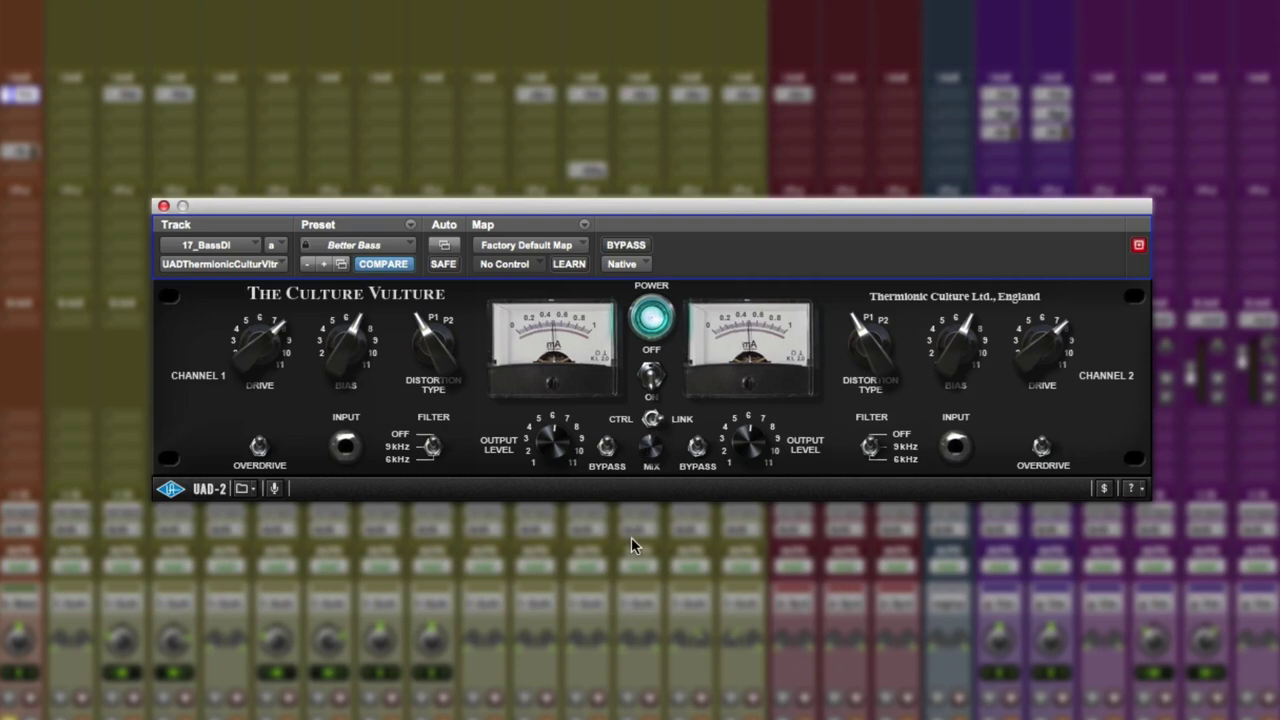
Step: Compare the bass with the power off and on, and open the Culture Vulture on the 28_ElecGtr11 track
click(646, 352)
click(646, 335)
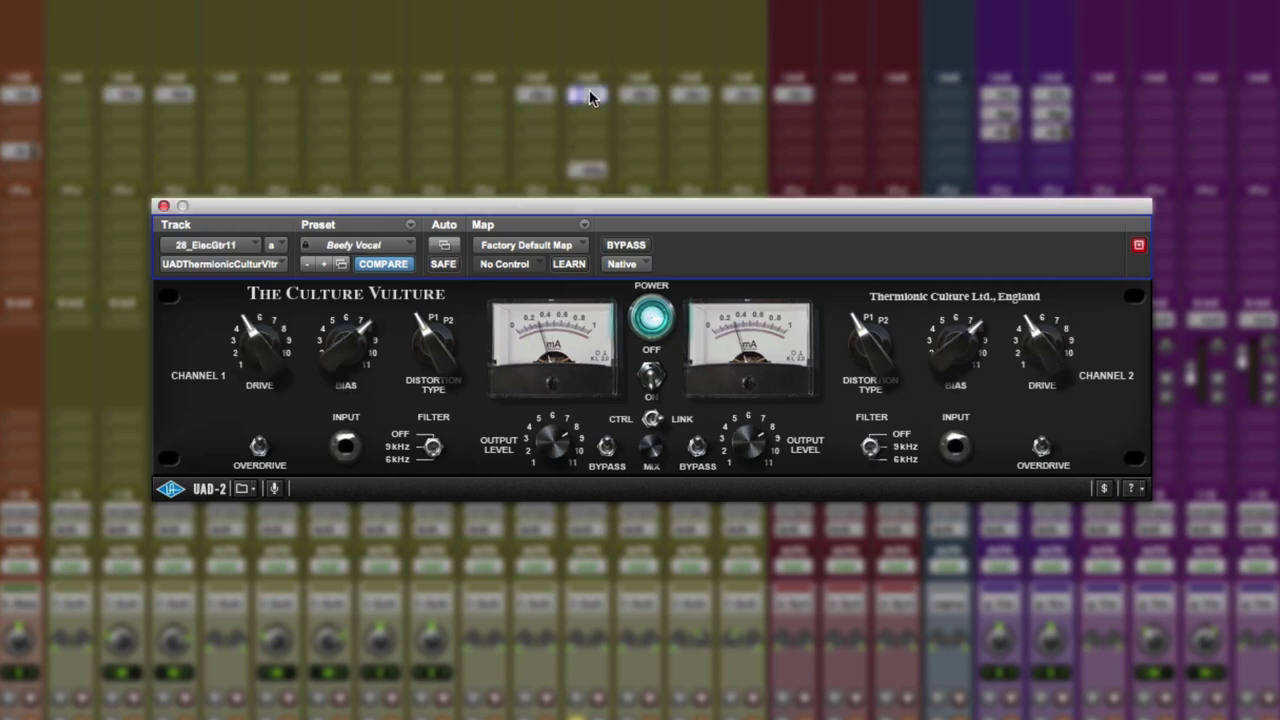
Step: Compare the 28_ElecGtr11 electric guitar with the Culture Vulture's power off and on
drag(587, 204, 108, 202)
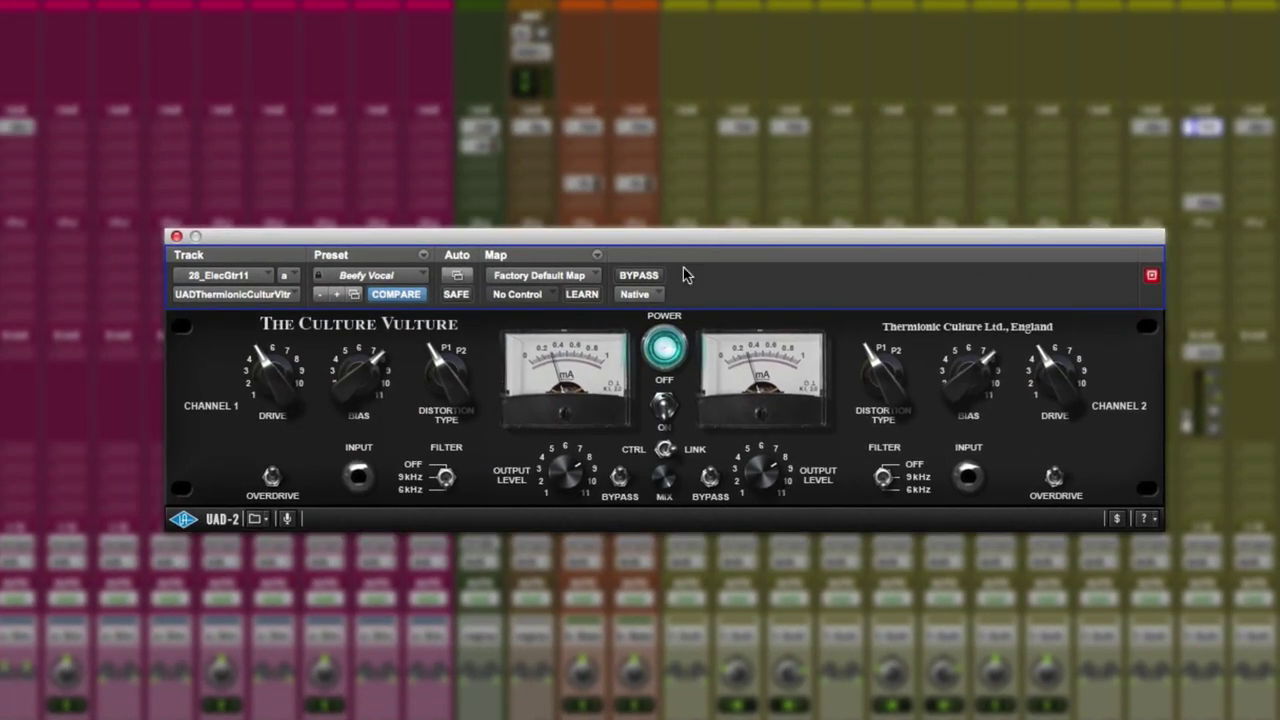
click(668, 345)
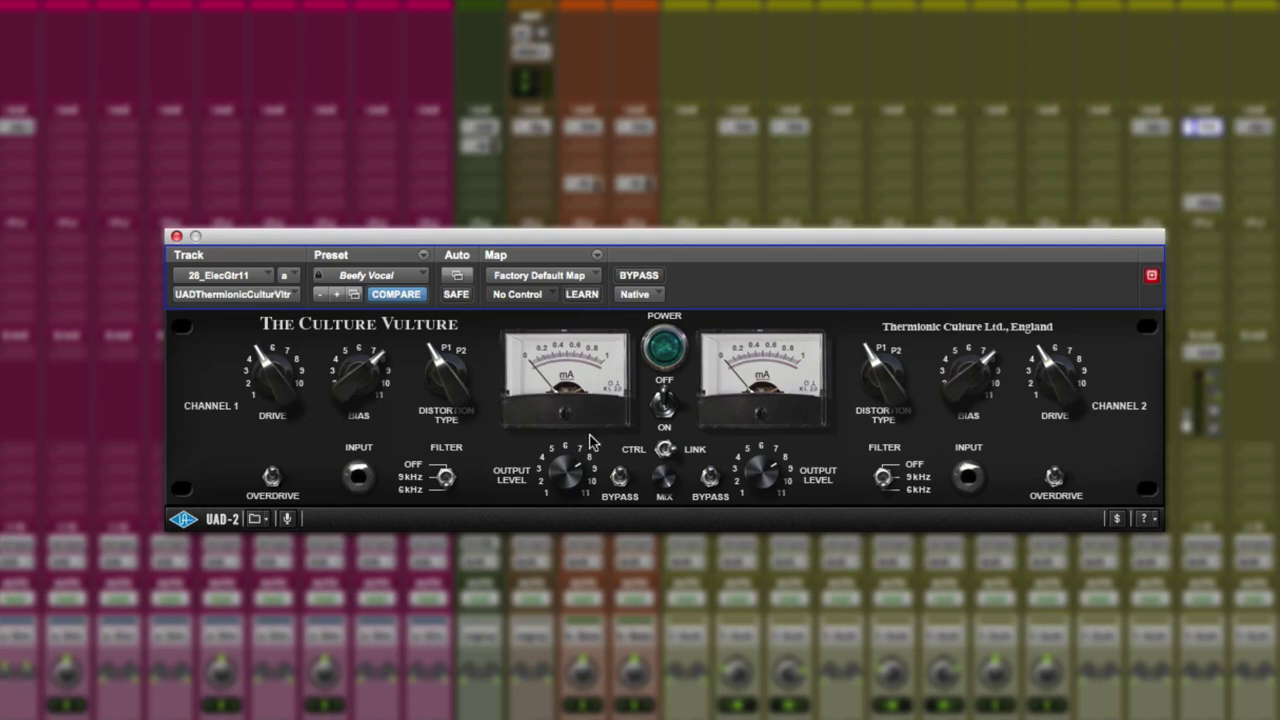
click(664, 403)
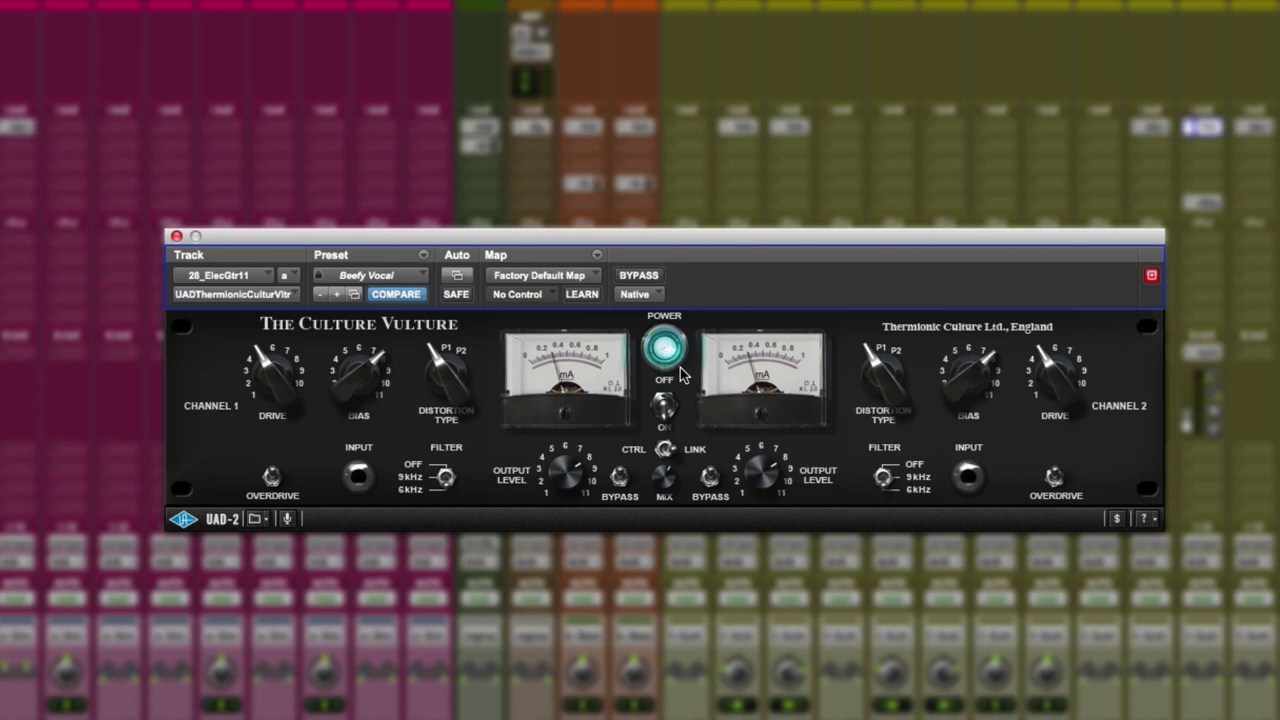
click(670, 364)
click(670, 364)
Step: Engage overdrive on the electric guitar and compare the driven sound with the power off and on
click(271, 477)
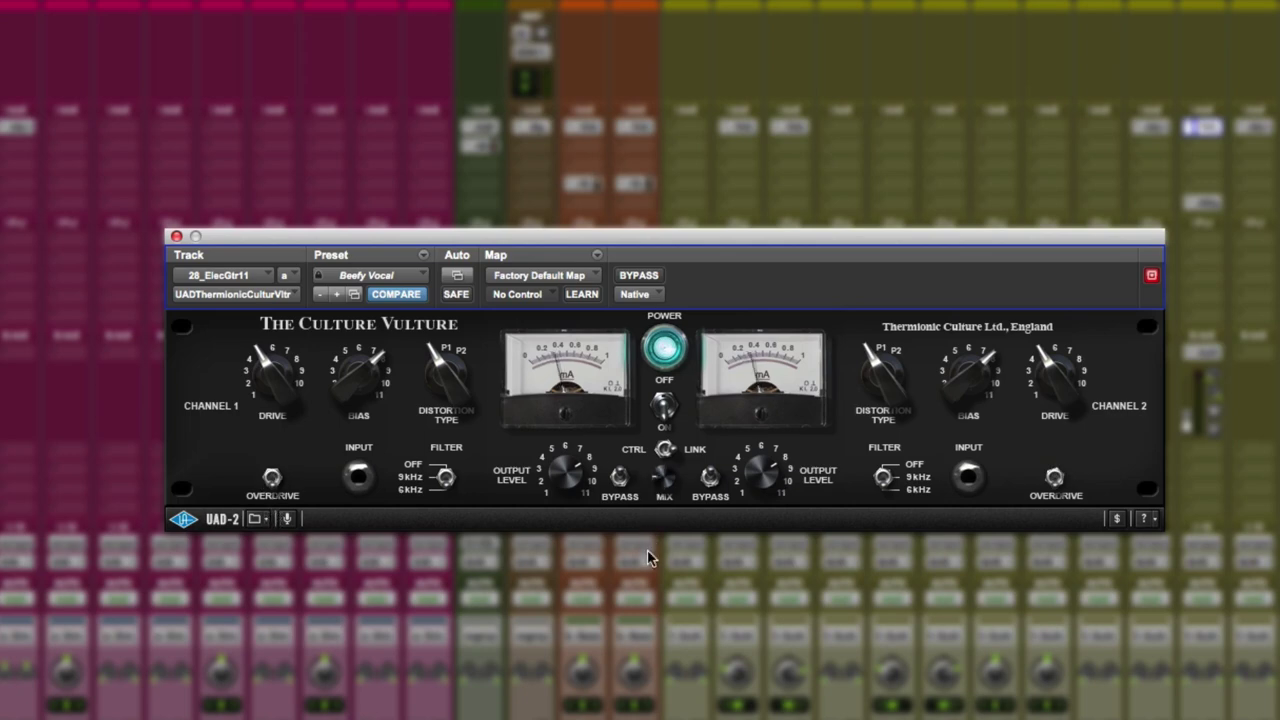
click(667, 347)
click(667, 347)
Step: Compare the guitar again with the power off and on, and open the Culture Vulture on the 36_LeadVox track
drag(670, 428, 672, 388)
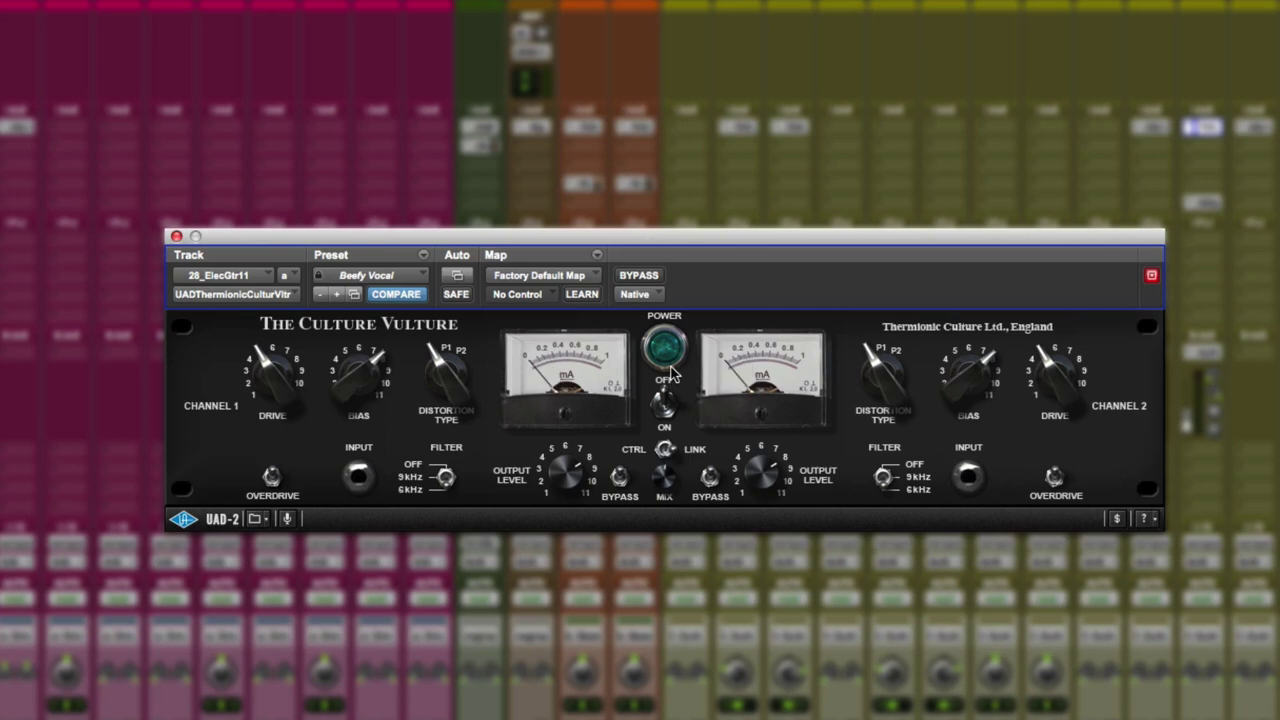
click(670, 372)
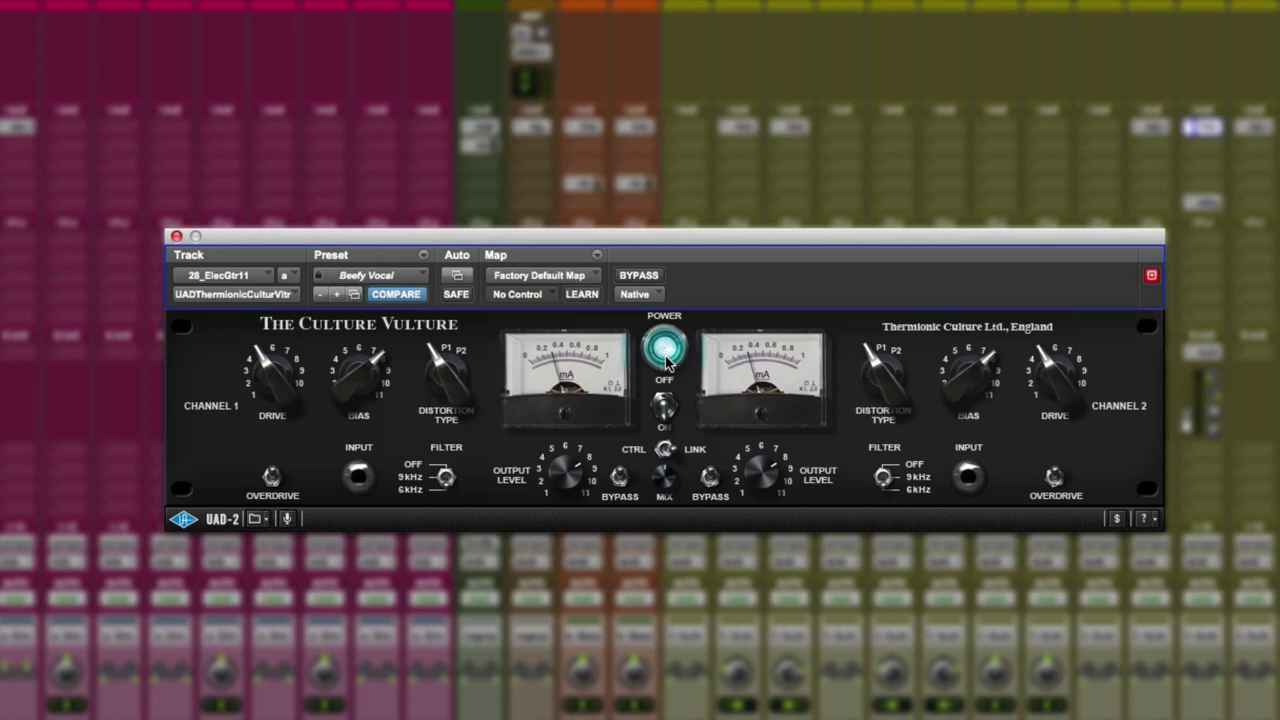
click(668, 363)
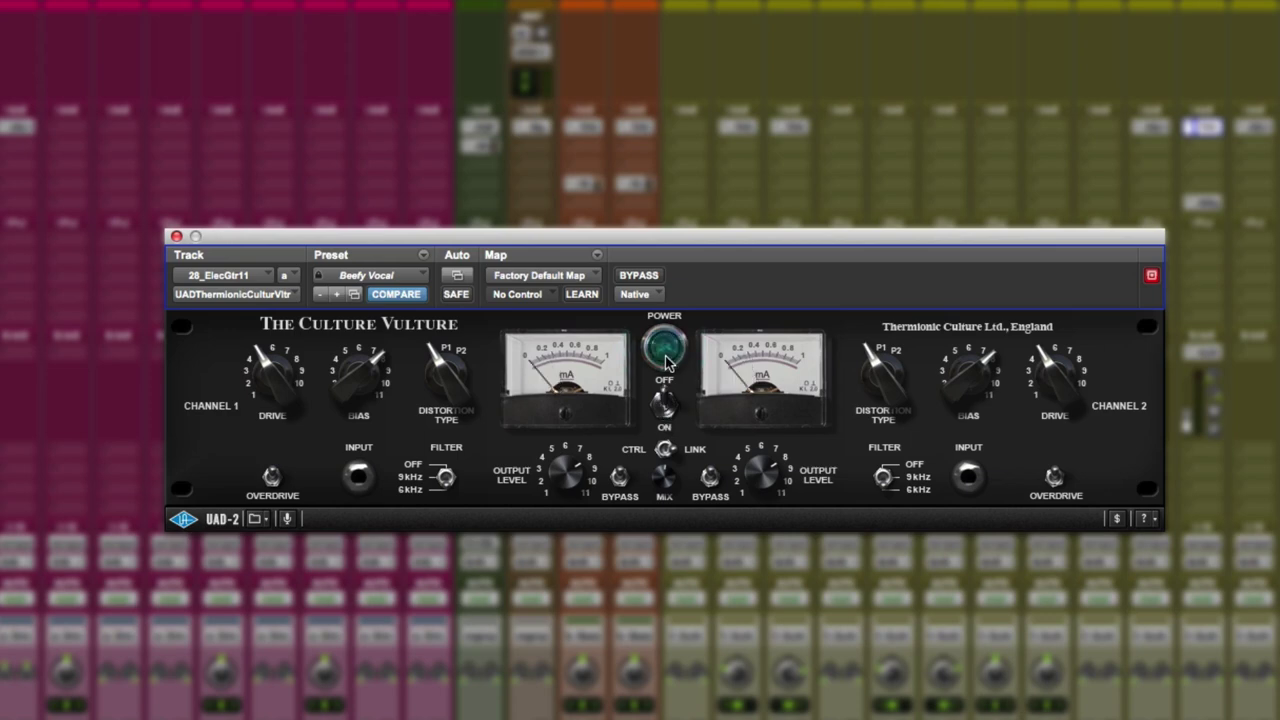
click(668, 364)
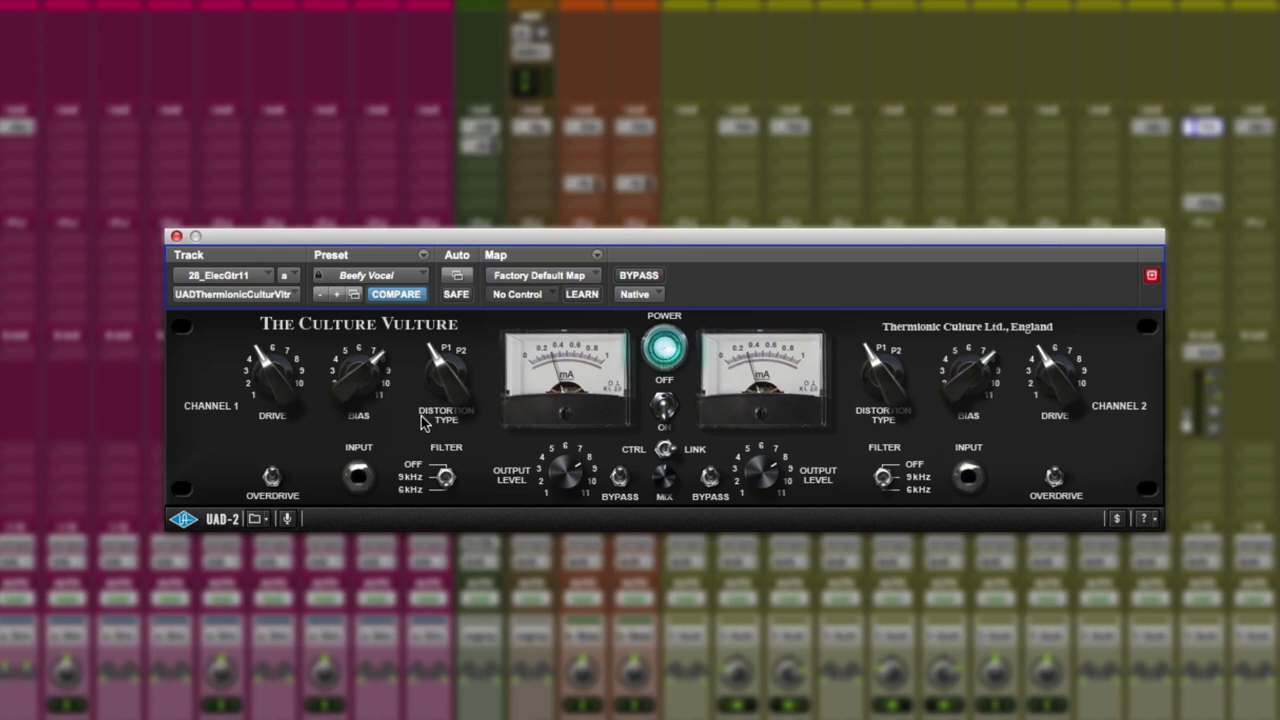
drag(332, 398, 337, 395)
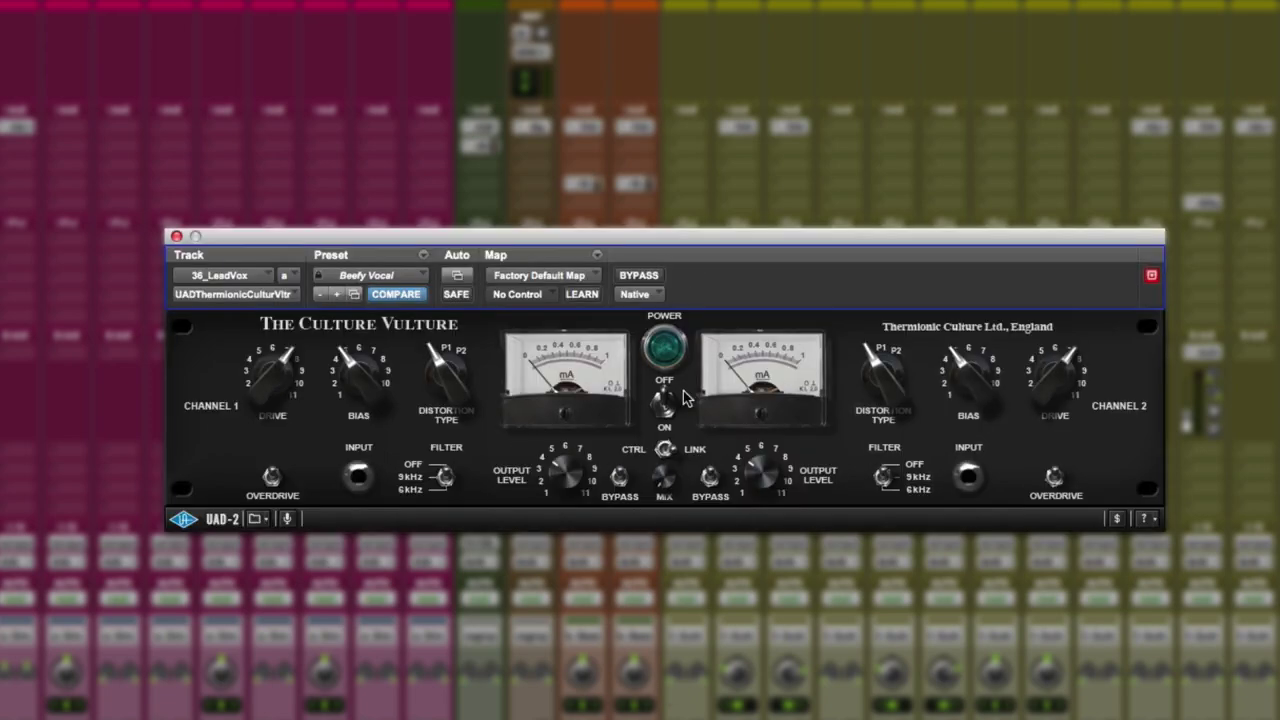
Step: Compare the lead vocal with the unit's power on and off, leaving it switched on
click(671, 356)
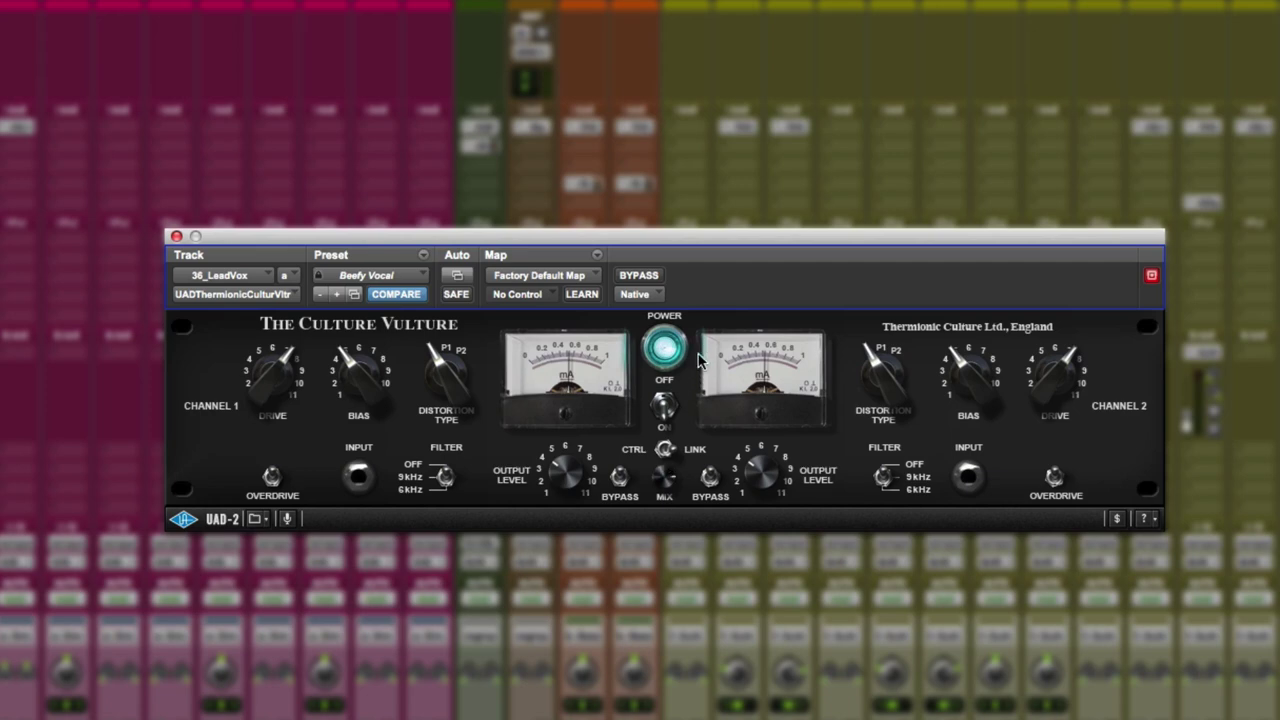
click(675, 357)
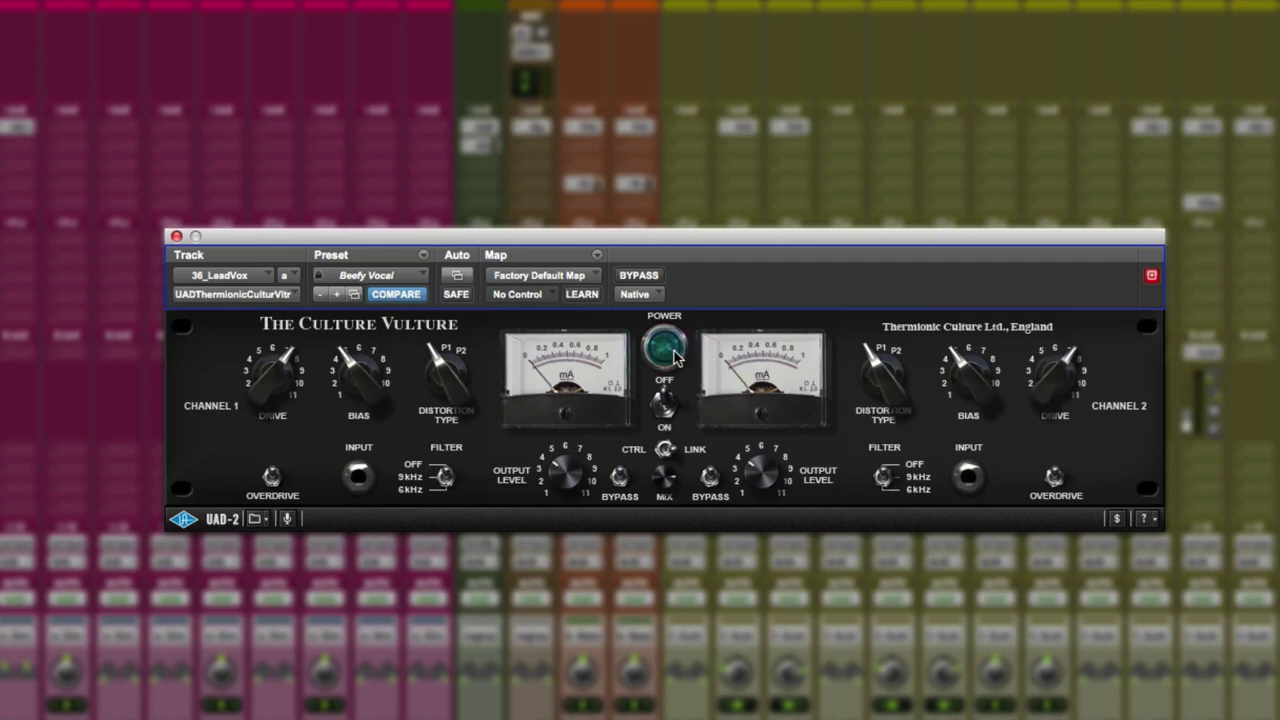
click(676, 357)
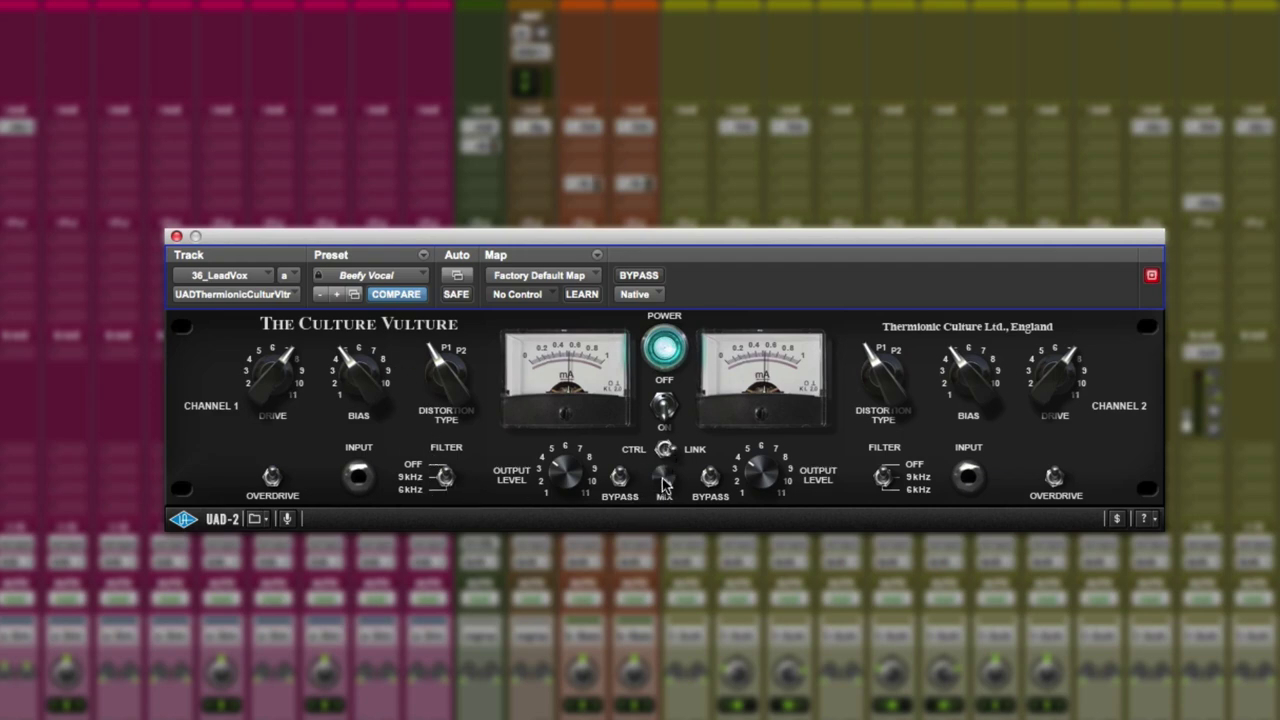
Step: Change the filter position on the lead vocal and compare the result with the power off and on
click(445, 478)
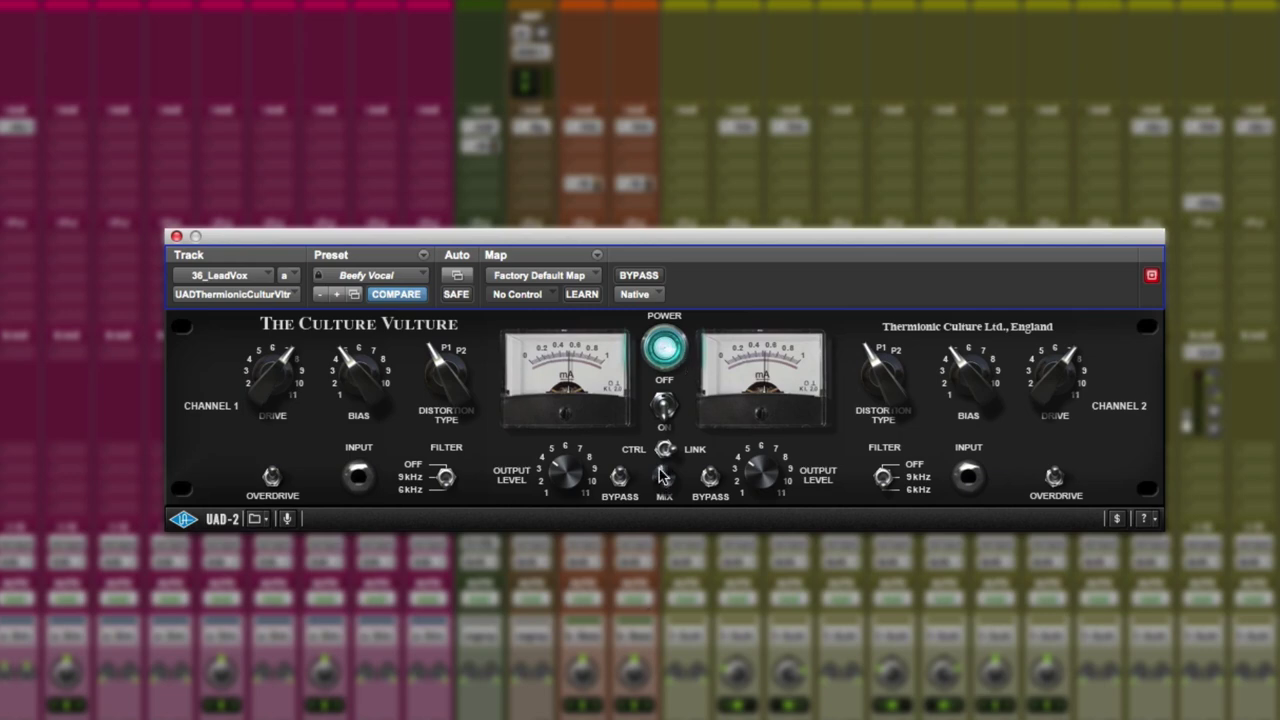
click(666, 348)
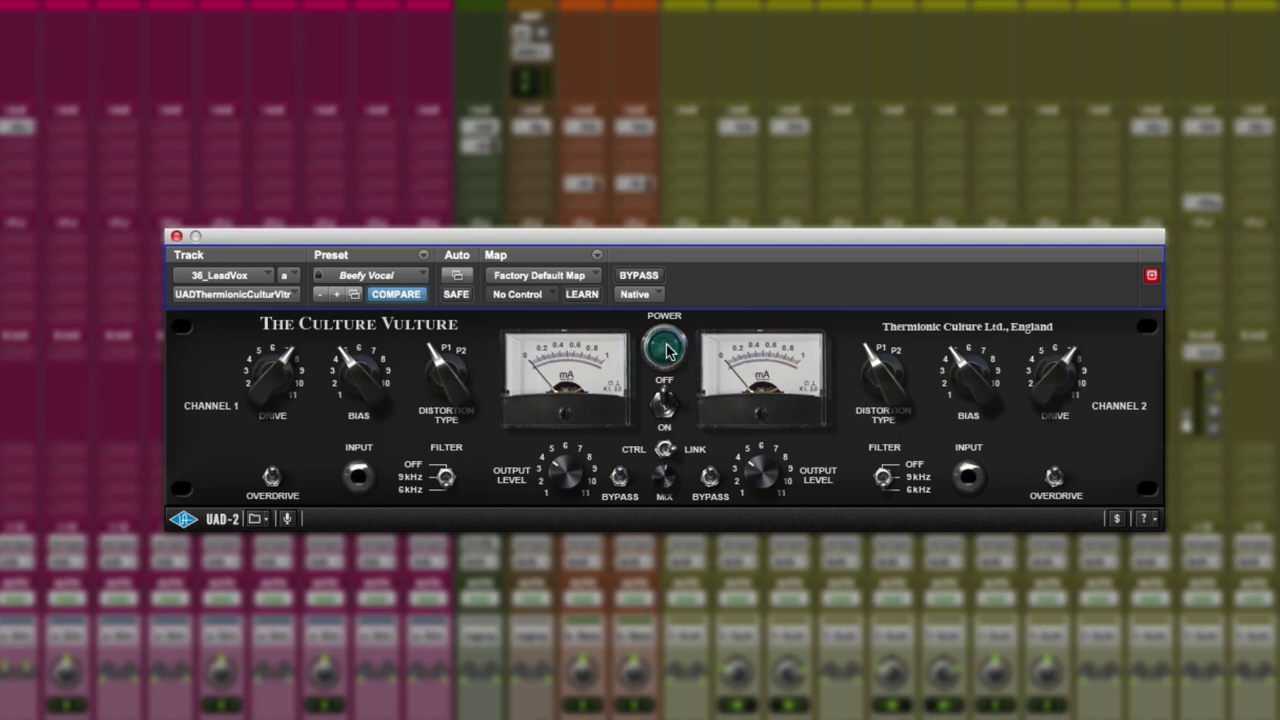
click(666, 348)
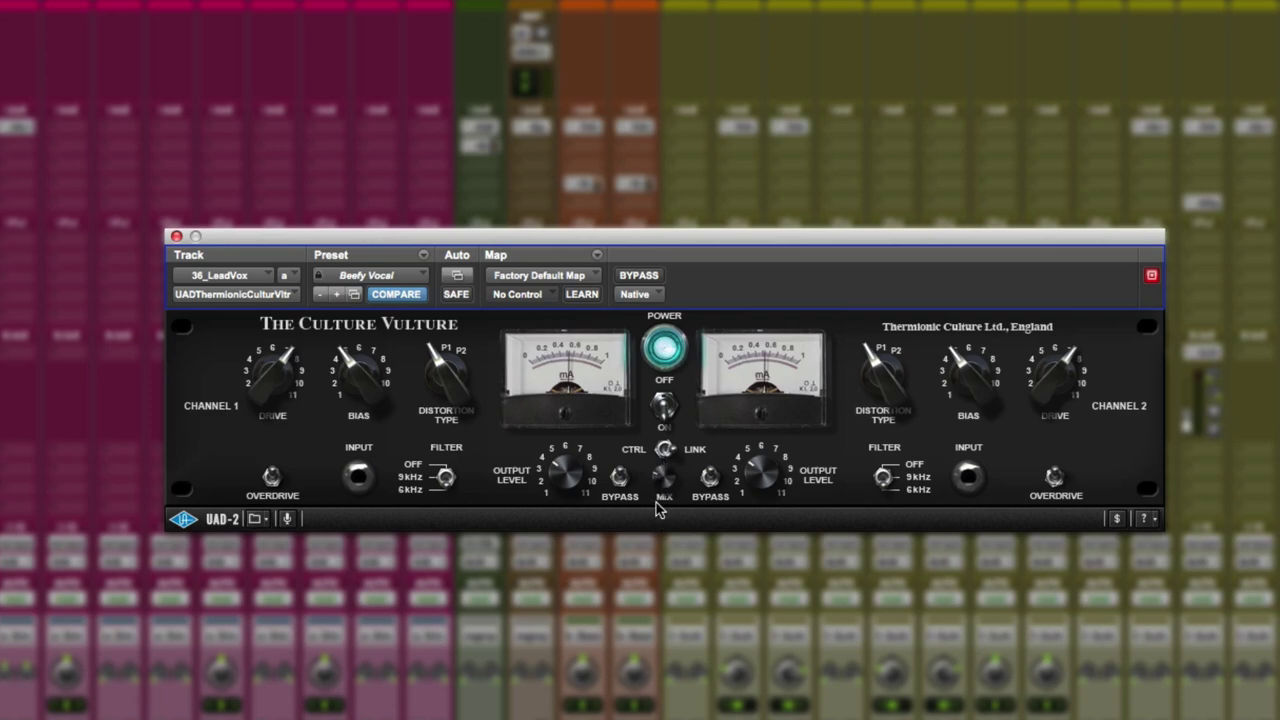
click(666, 348)
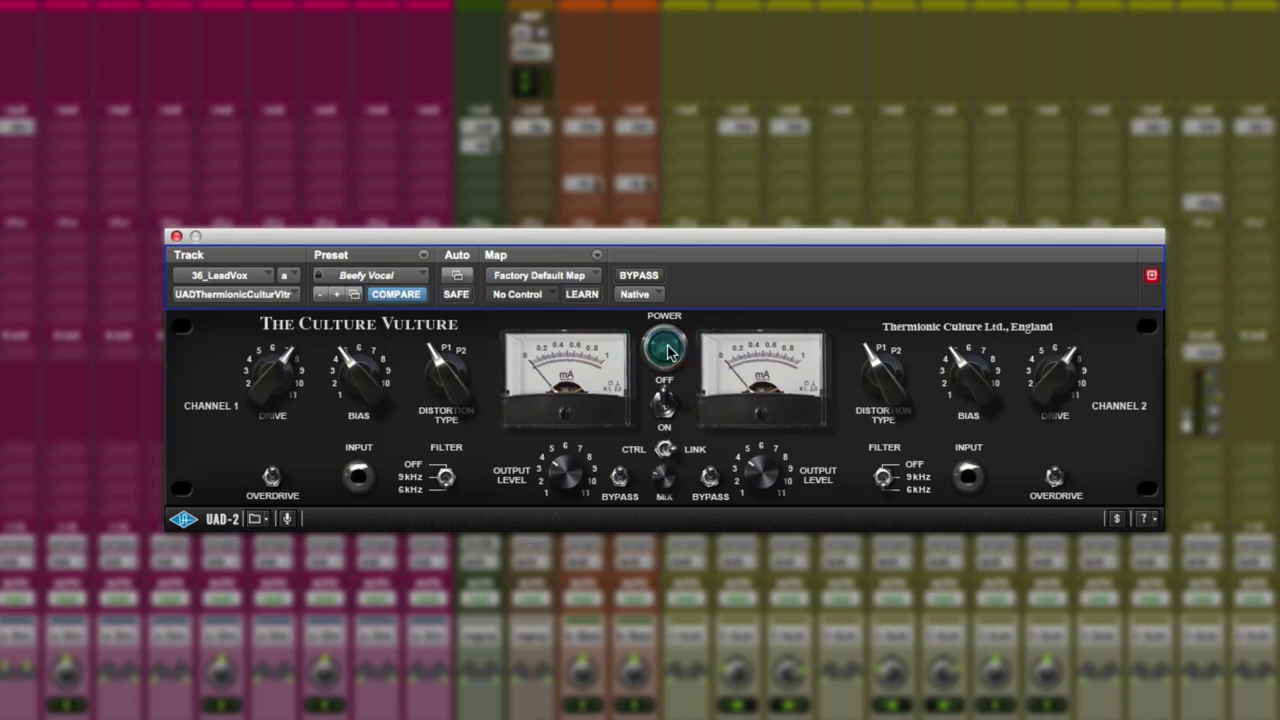
click(666, 348)
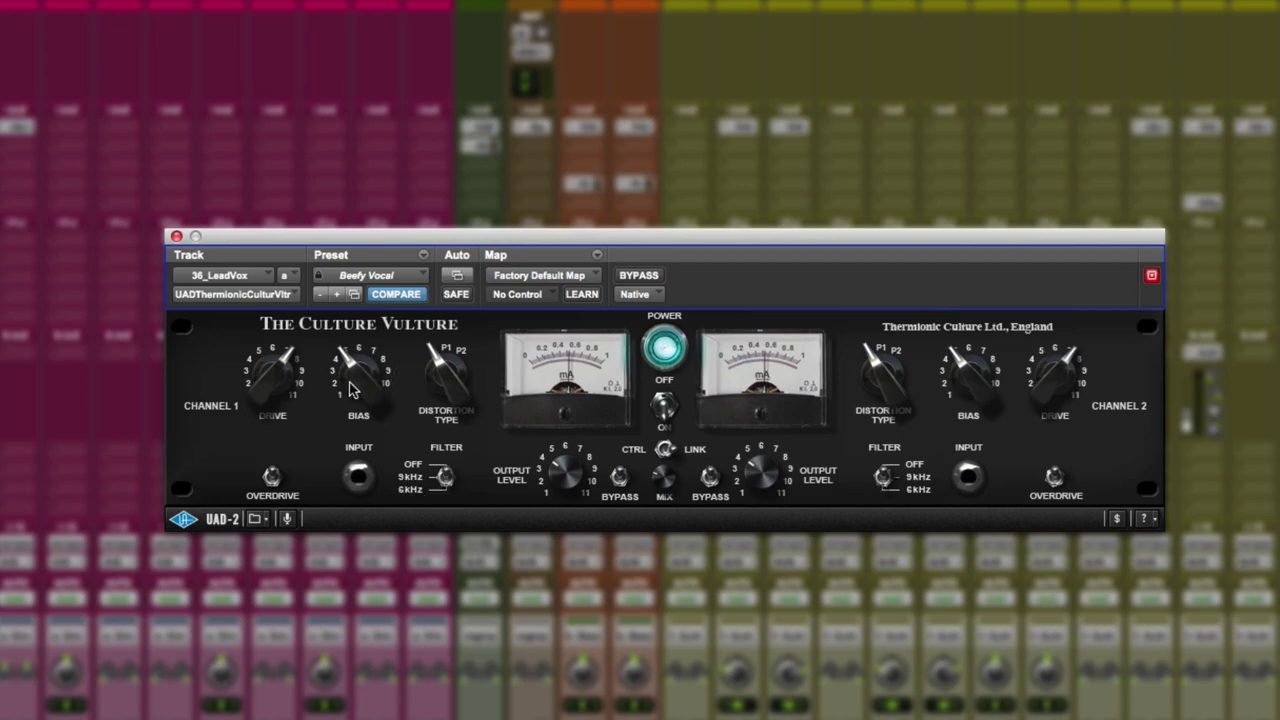
Step: Lower the lead vocal's bias to about 3 and compare the sound with the power off and on
mouse_move(352, 390)
mouse_down()
mouse_move(347, 421)
mouse_move(346, 408)
mouse_up()
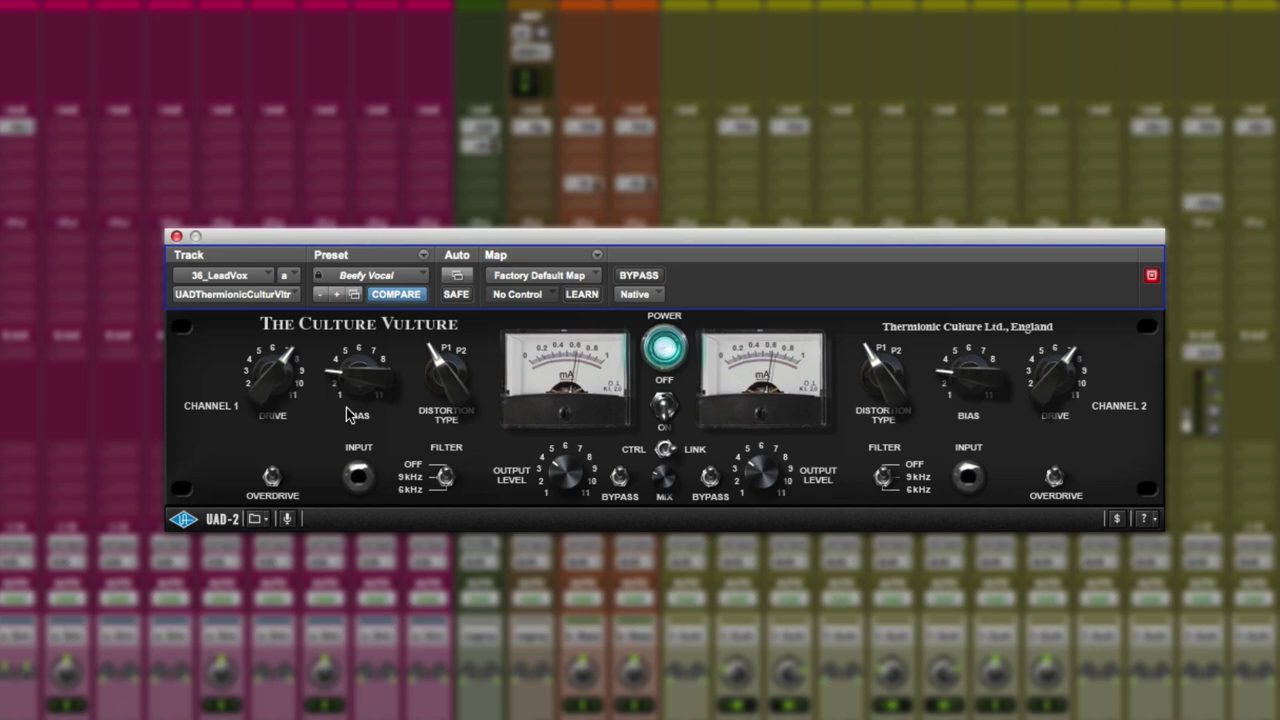
click(665, 347)
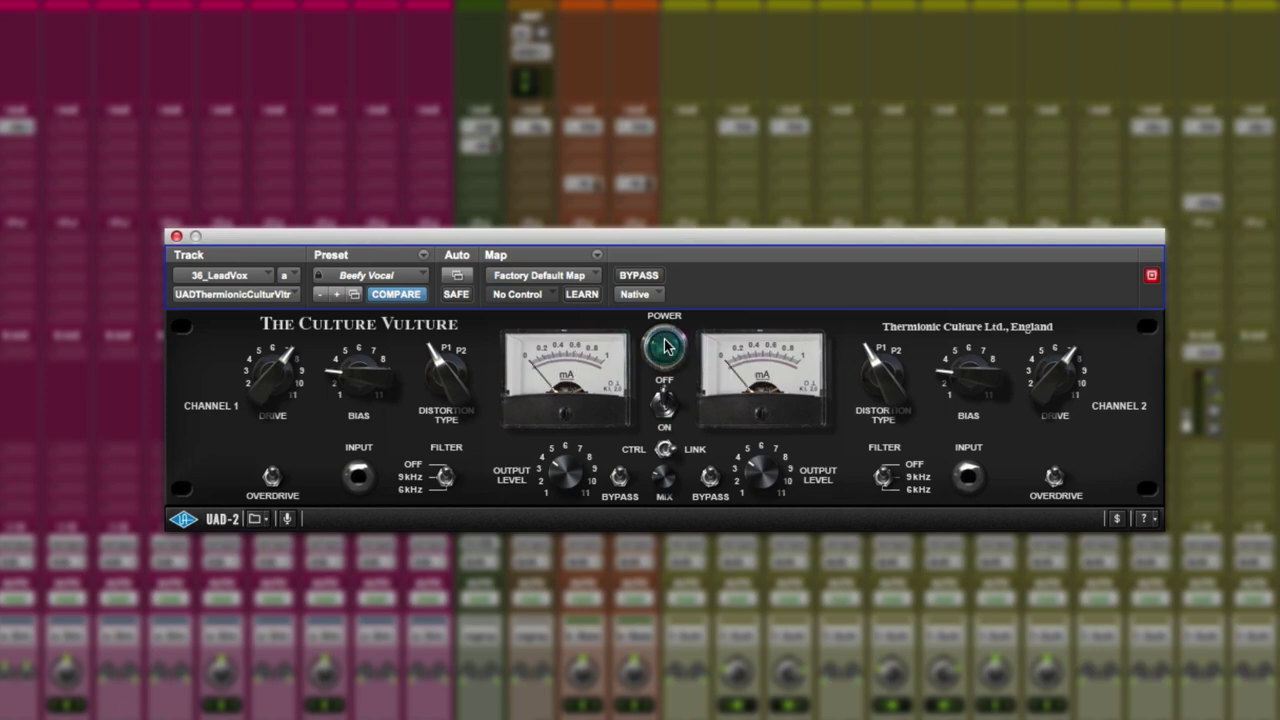
click(665, 347)
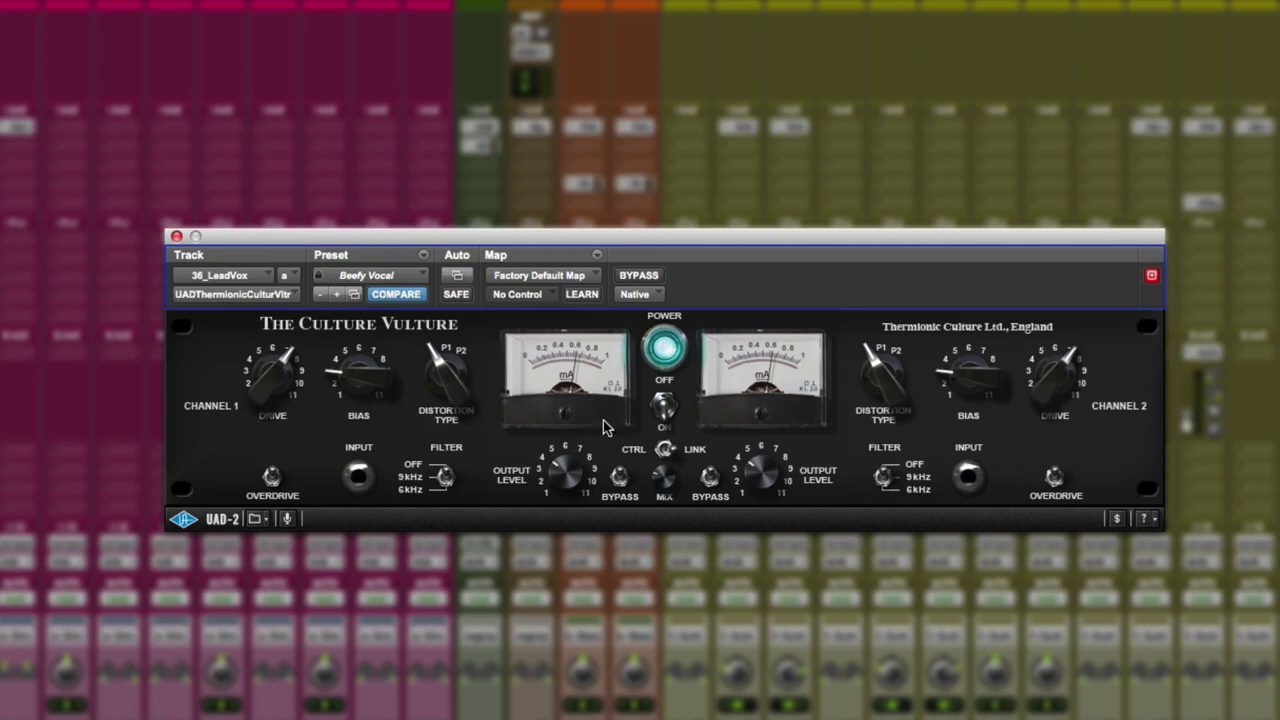
Step: Compare the lead vocal again with the unit's power off and on, leaving it switched on
click(672, 348)
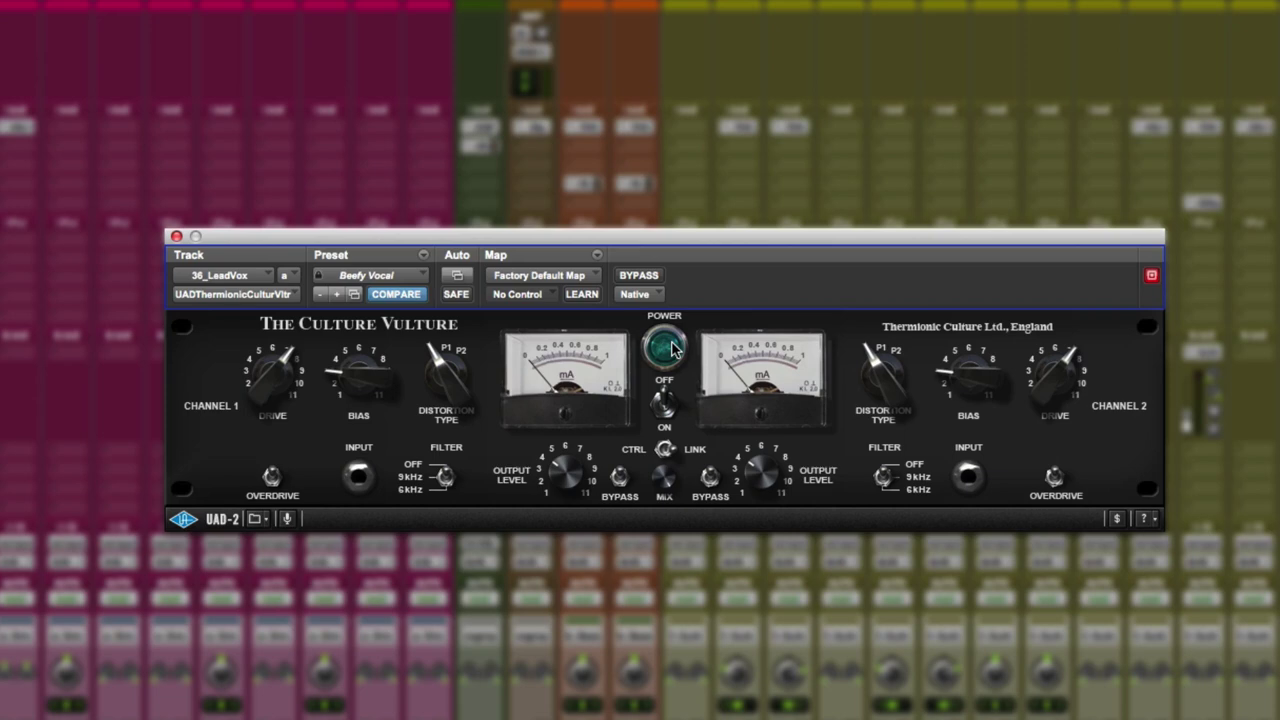
click(672, 348)
click(672, 348)
click(672, 348)
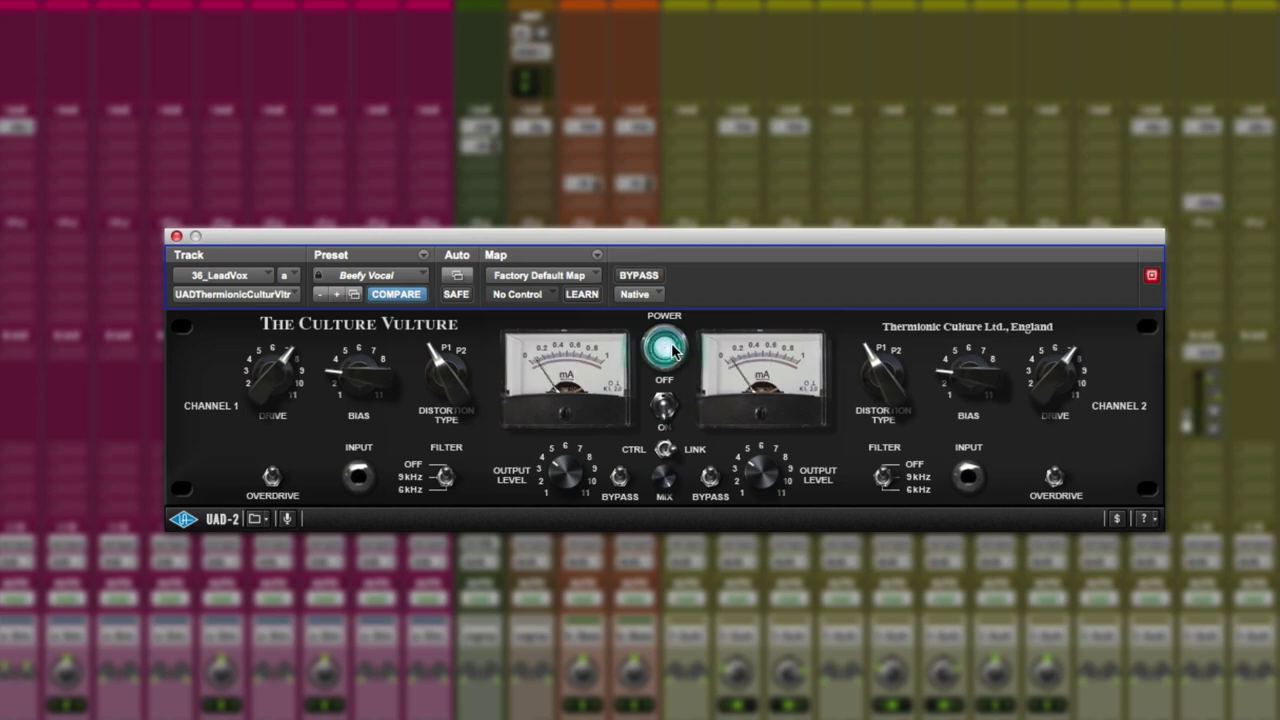
Step: Raise the lead vocal's drive to about 8 and its bias to between 4 and 5, lowering the output level slightly to compensate
drag(264, 389, 262, 372)
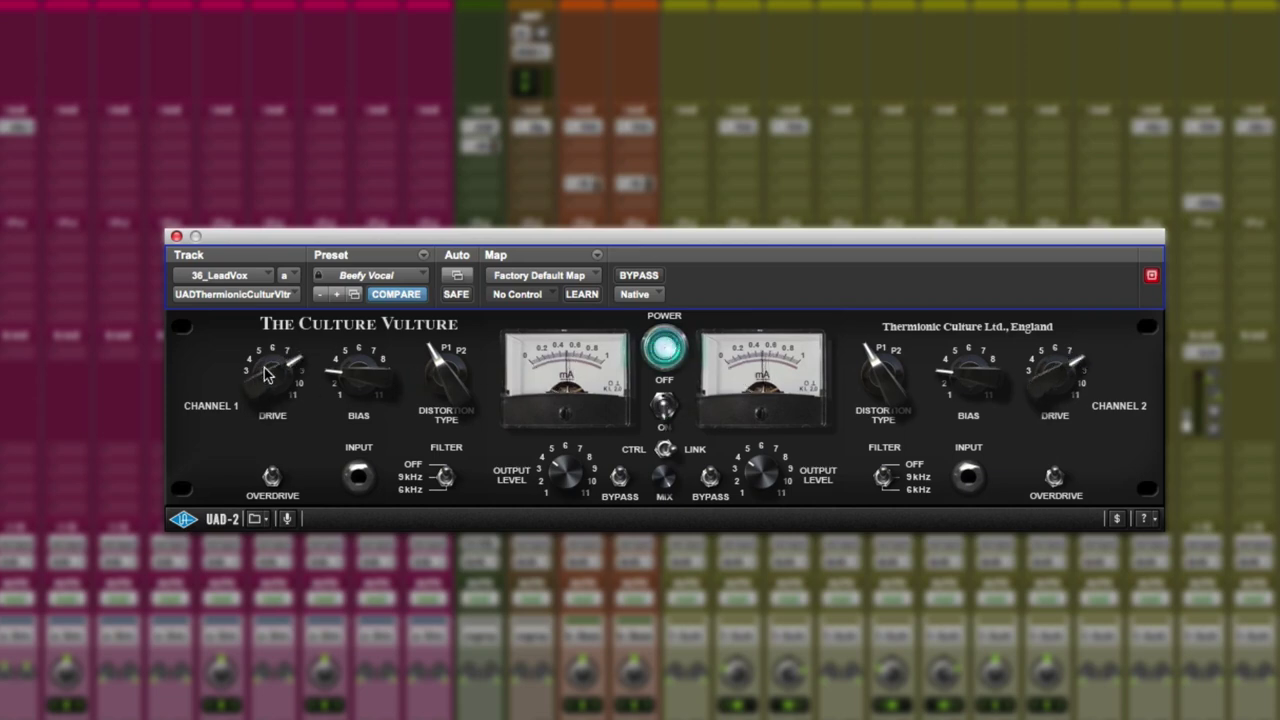
drag(367, 385, 372, 356)
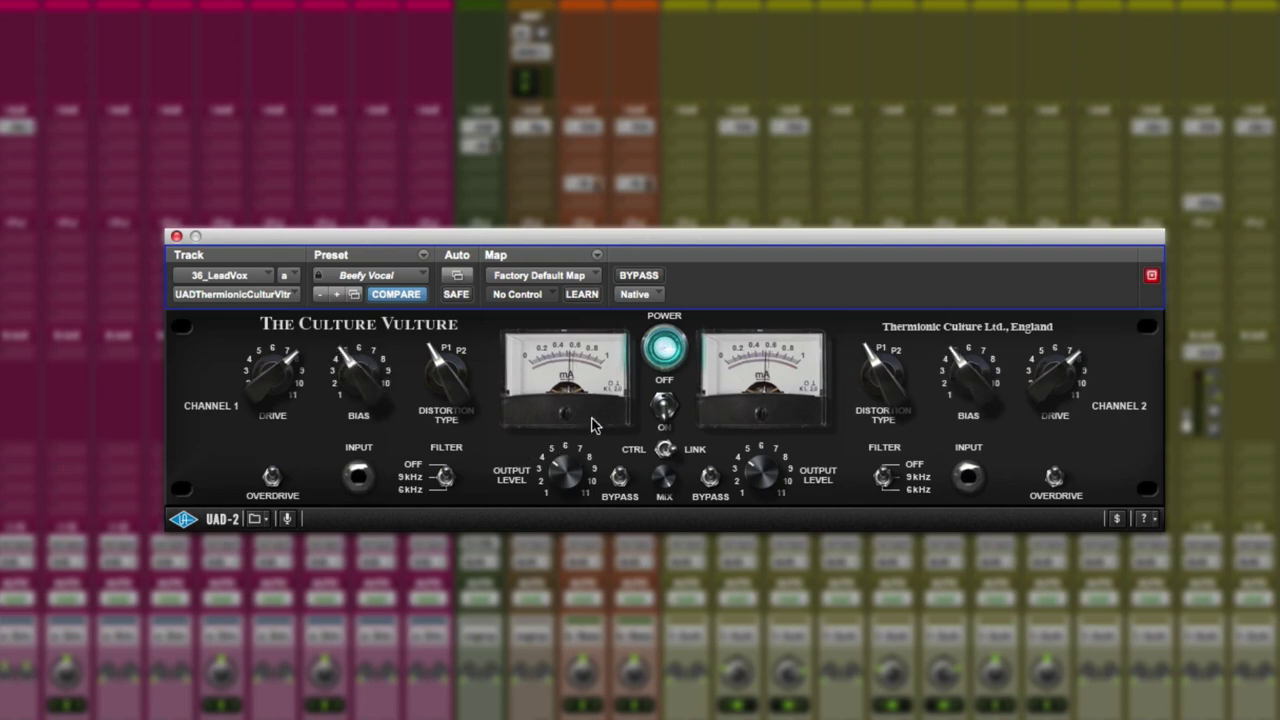
drag(563, 481, 563, 485)
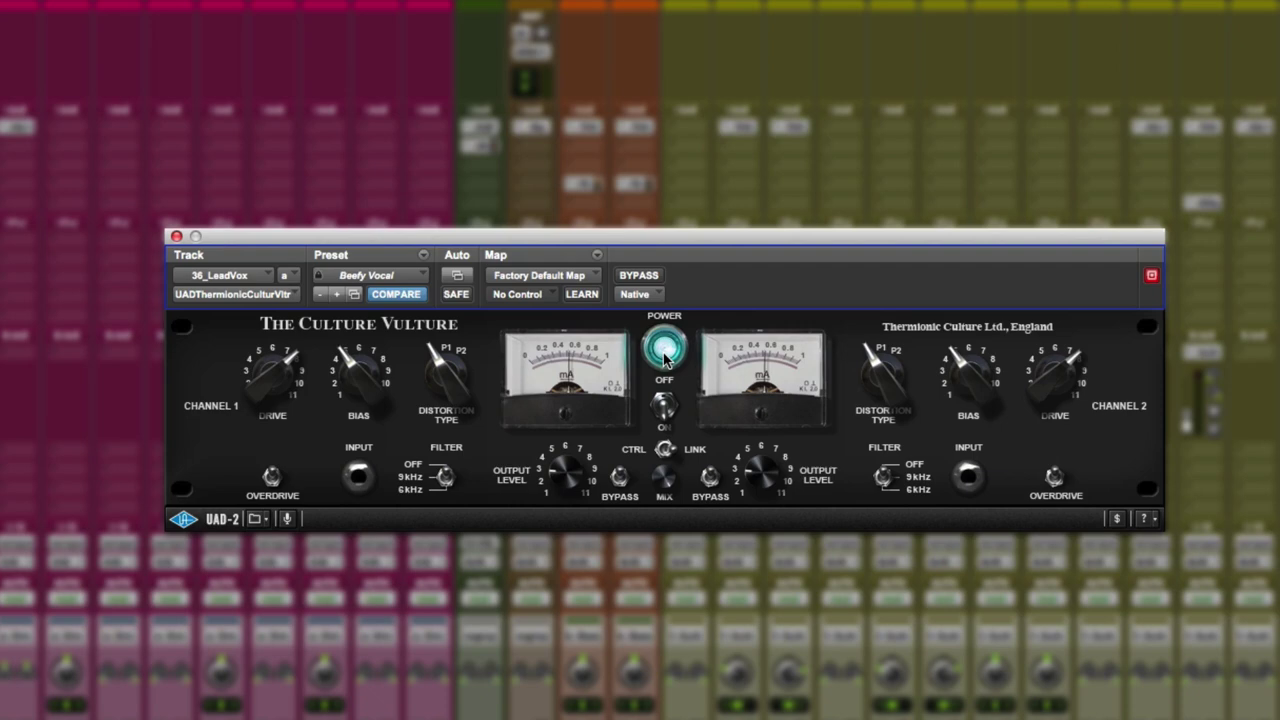
Step: Lower the lead vocal's bias back to about 3 and switch the unit's power off to hear the dry vocal
drag(358, 373, 350, 405)
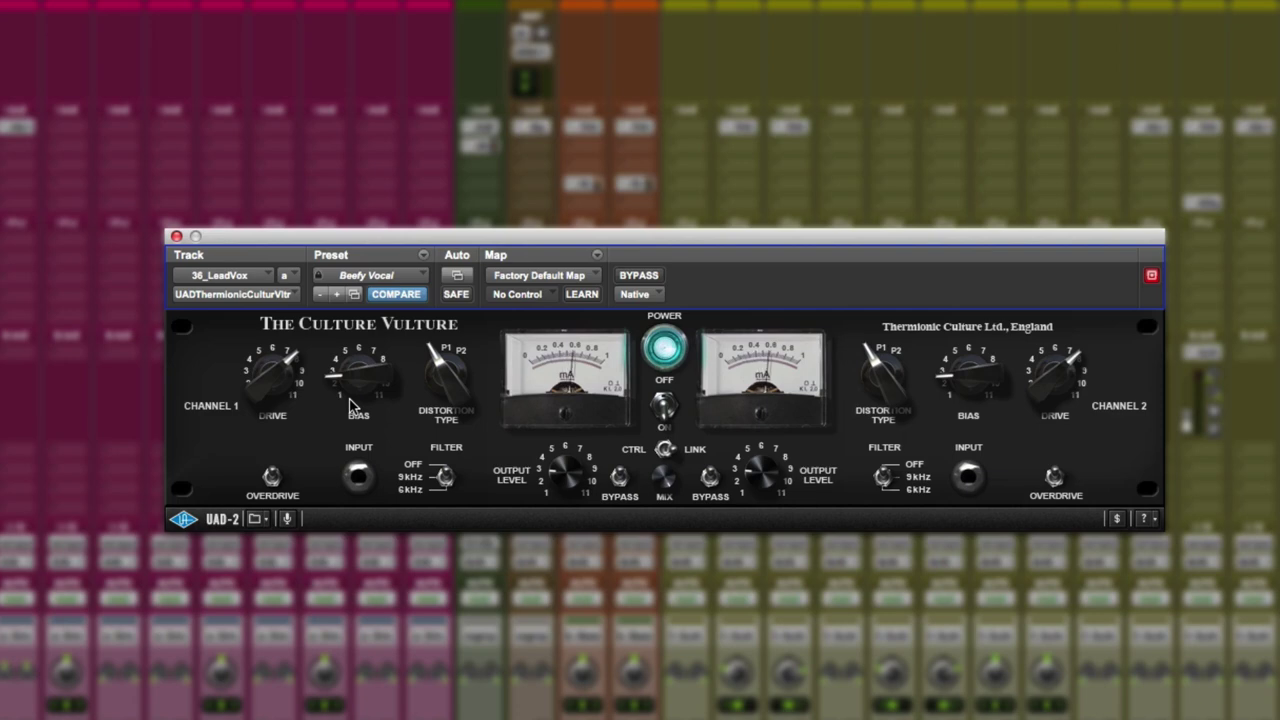
click(666, 349)
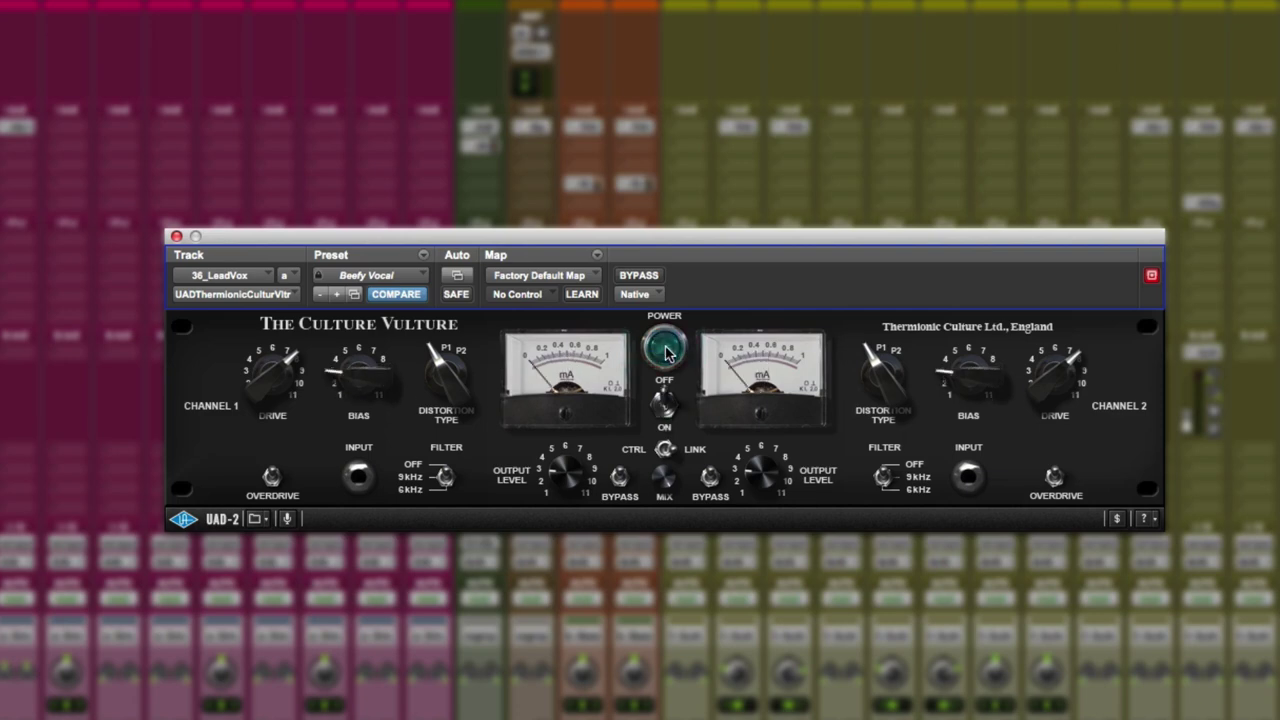